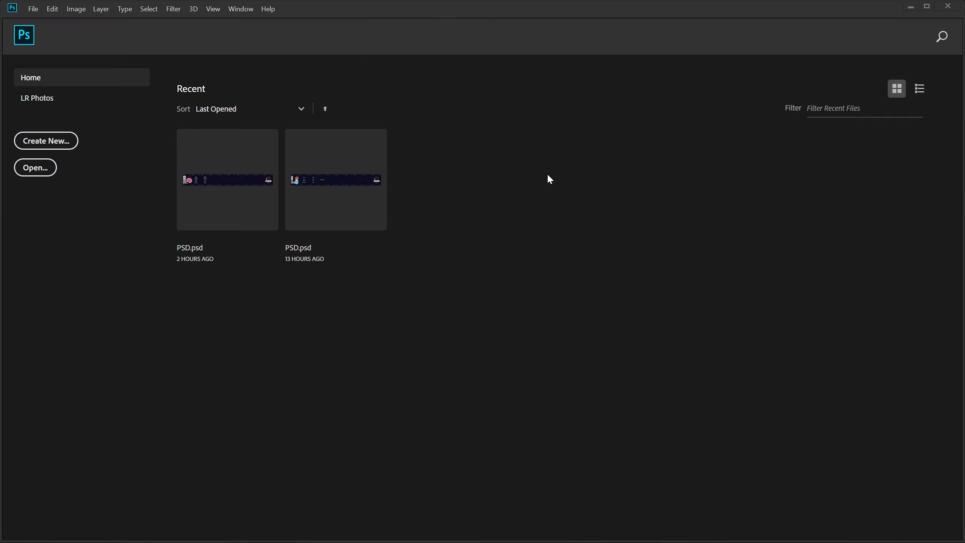
- Create a new portrait document with an artboard, 2000 × 2500 px at 300 pixels/inch, in RGB Color
click(59, 146)
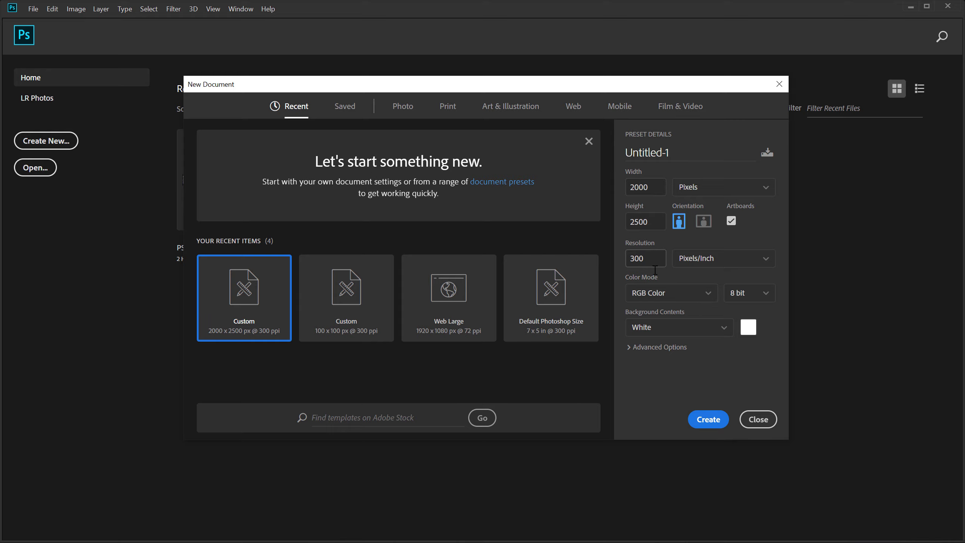
click(708, 419)
key(ctrl+0)
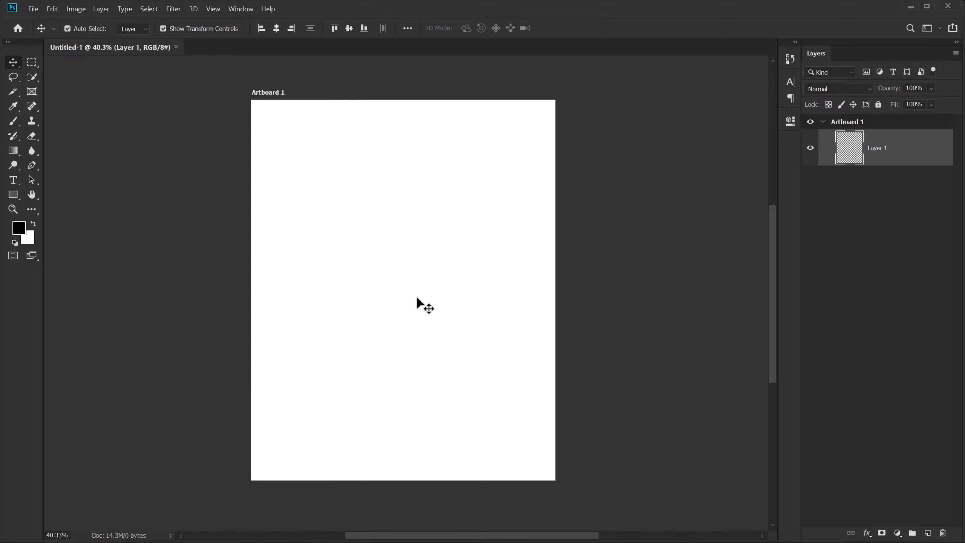
- Add a Solid Color fill layer over the artboard in very dark purple, 100b17
click(896, 418)
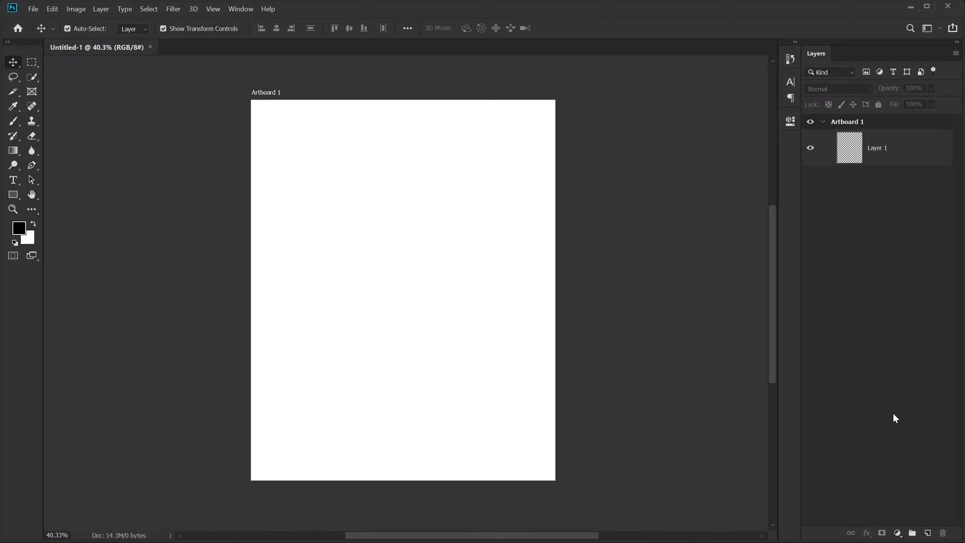
click(895, 535)
click(908, 336)
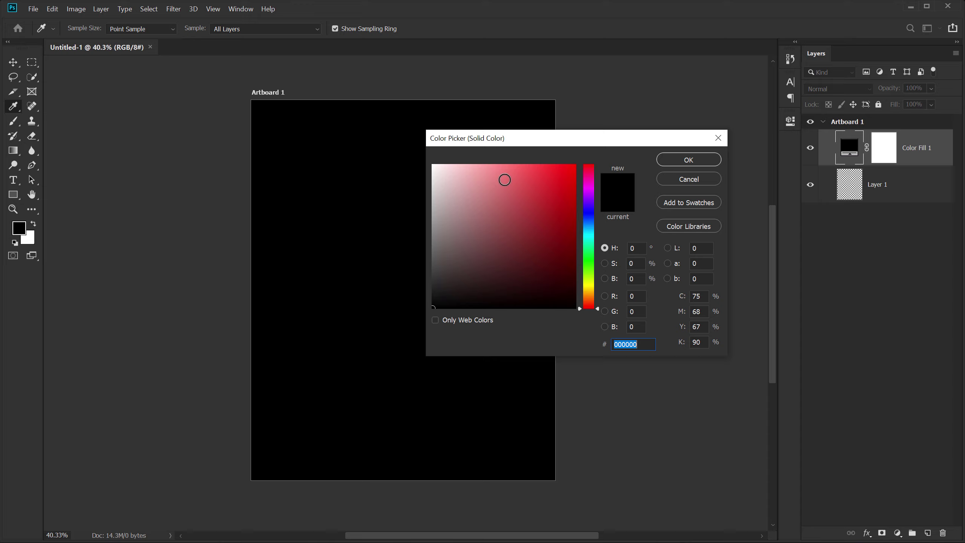
drag(548, 141, 690, 151)
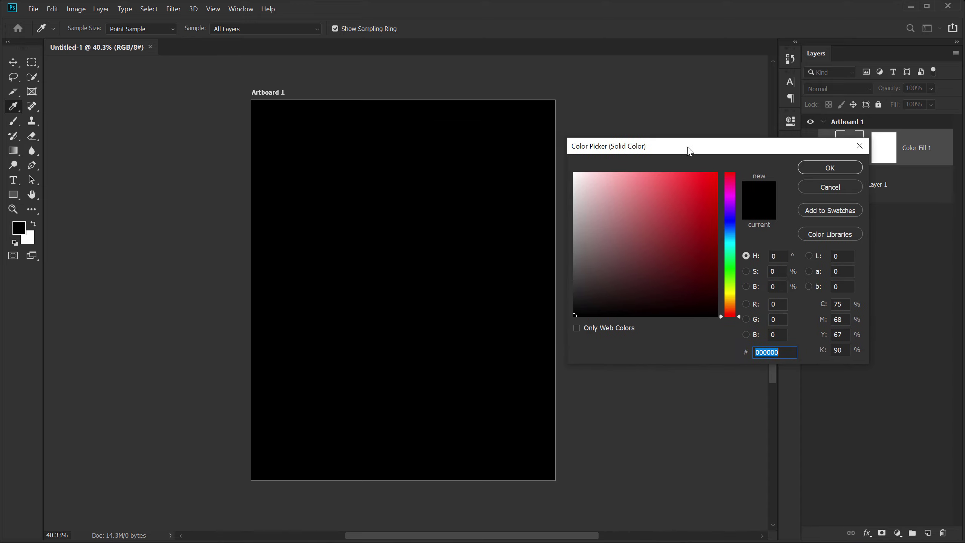
drag(742, 245, 727, 210)
drag(609, 296, 647, 304)
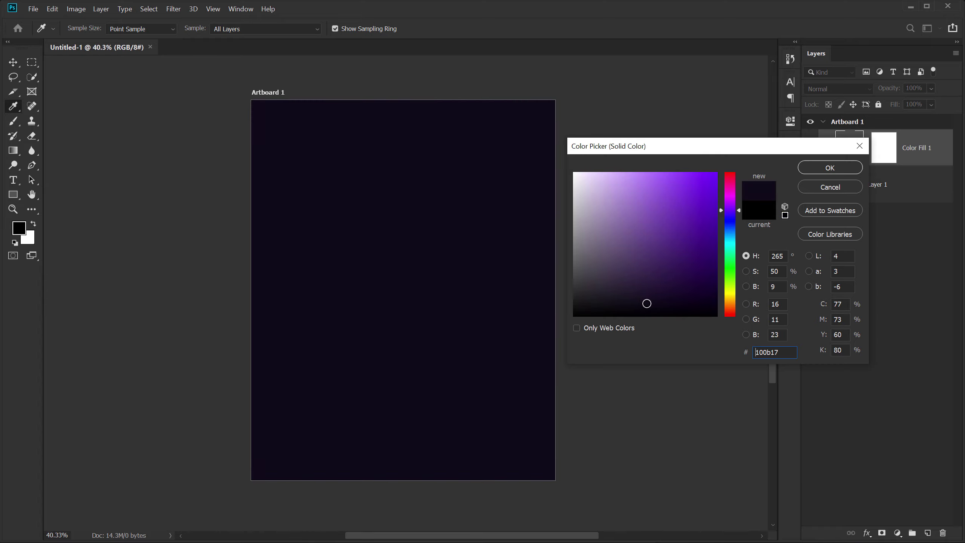
click(840, 169)
- Delete the empty Layer 1 and lock the dark purple fill layer
key(v)
click(909, 191)
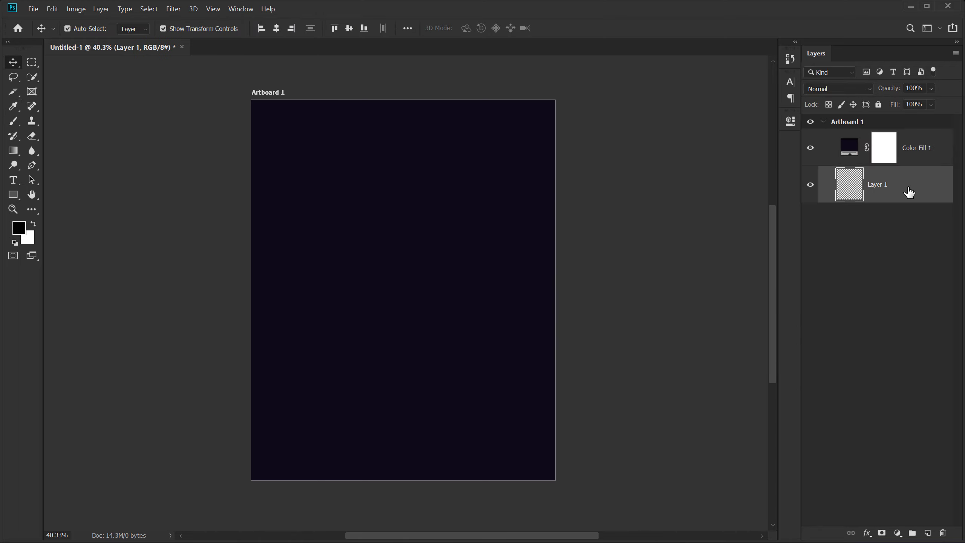
key(Delete)
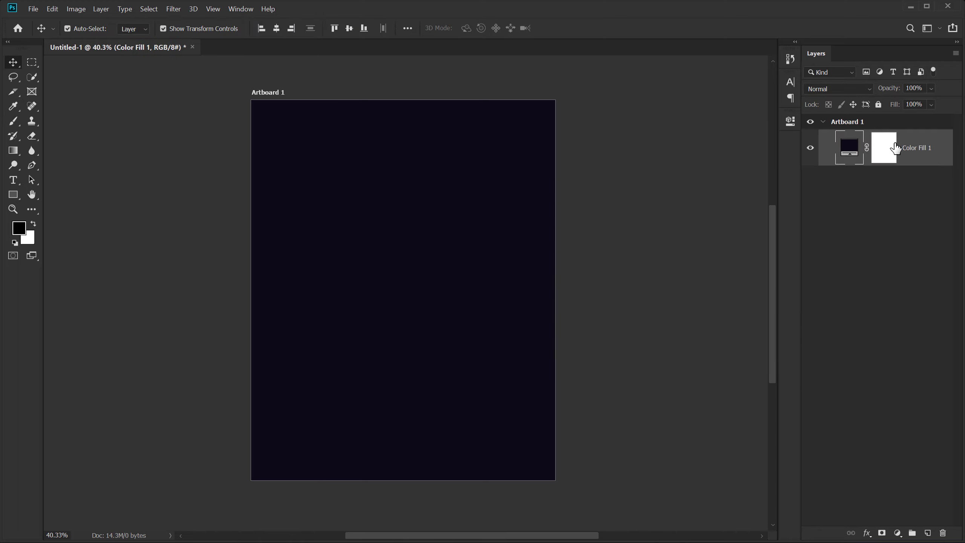
click(879, 106)
click(880, 211)
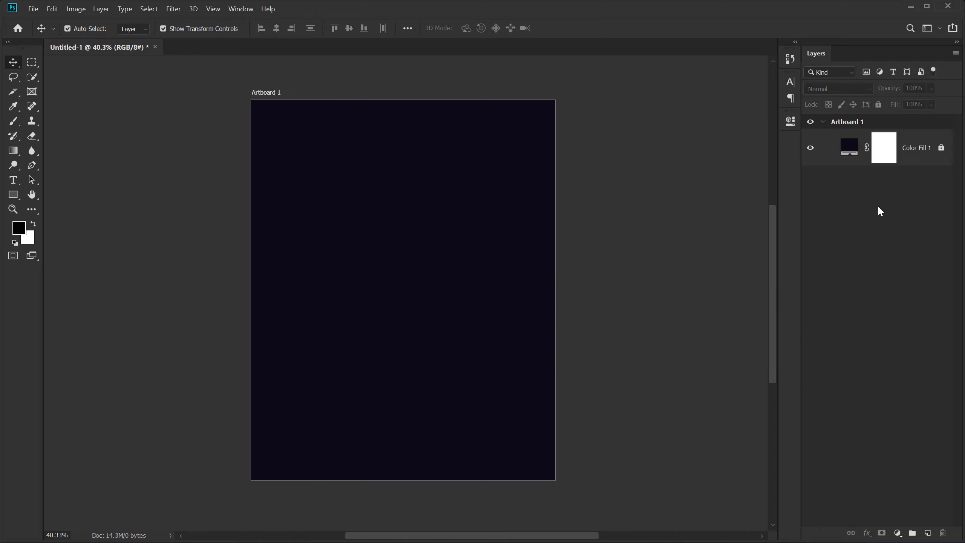
- Add the white text "SHADOW" in Devant Horgen Medium at 120 pt and move it near the artboard's horizontal centre, above the middle
click(13, 180)
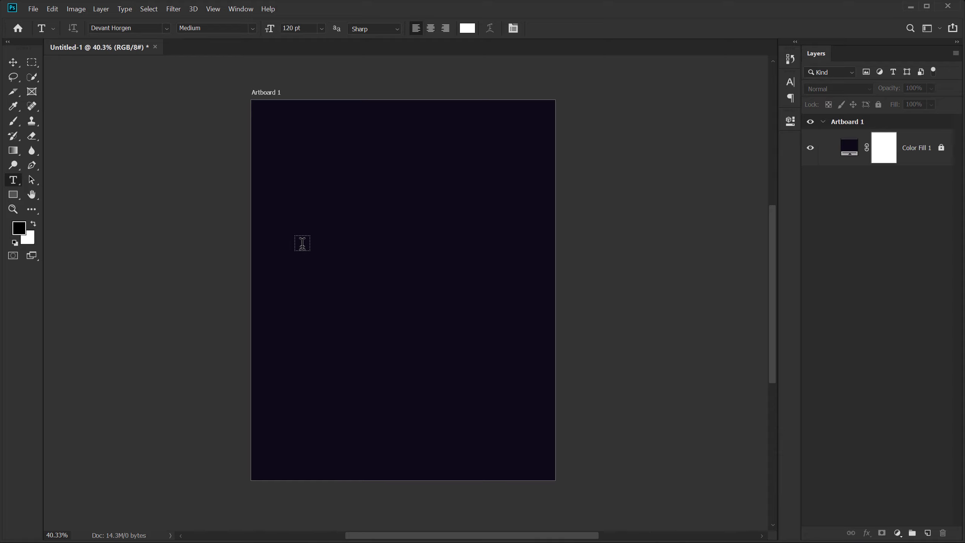
click(308, 241)
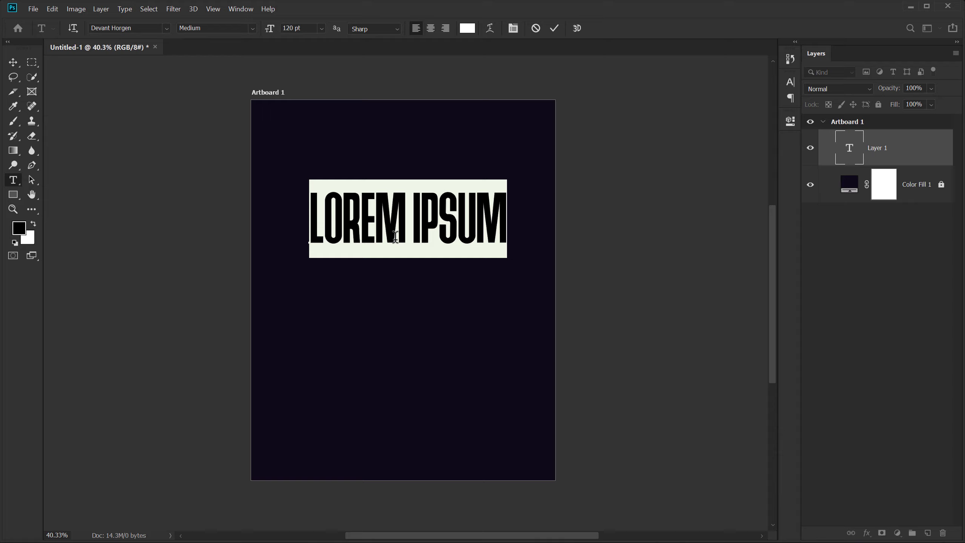
text(SHADOW)
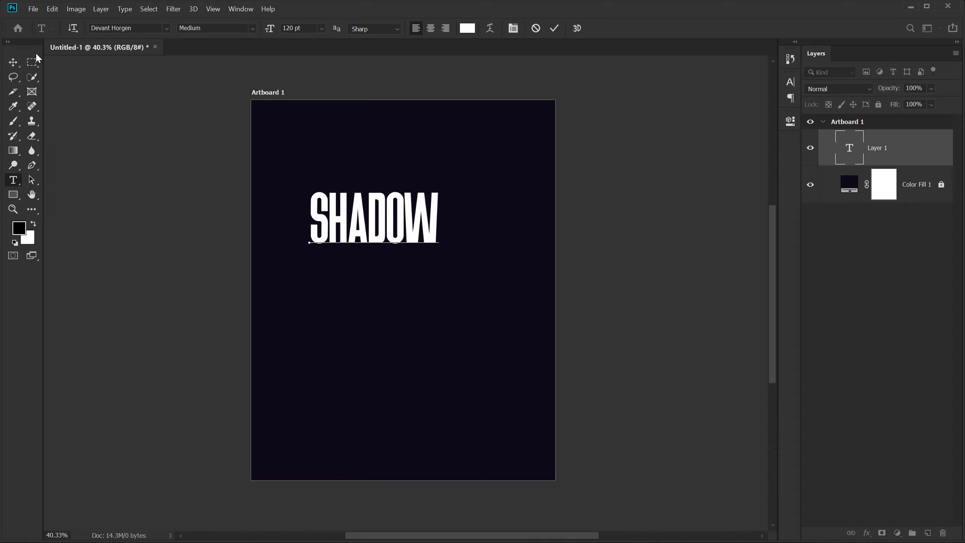
click(13, 61)
drag(380, 232, 409, 245)
scroll(409, 286, up, 3)
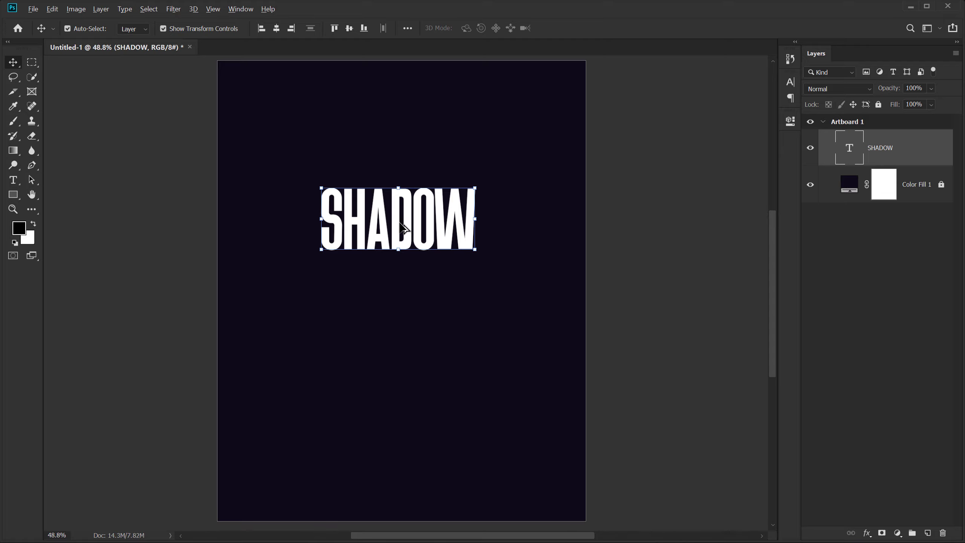
- Duplicate the SHADOW text closely below the original and order the copy's layer beneath it
drag(401, 232, 403, 297)
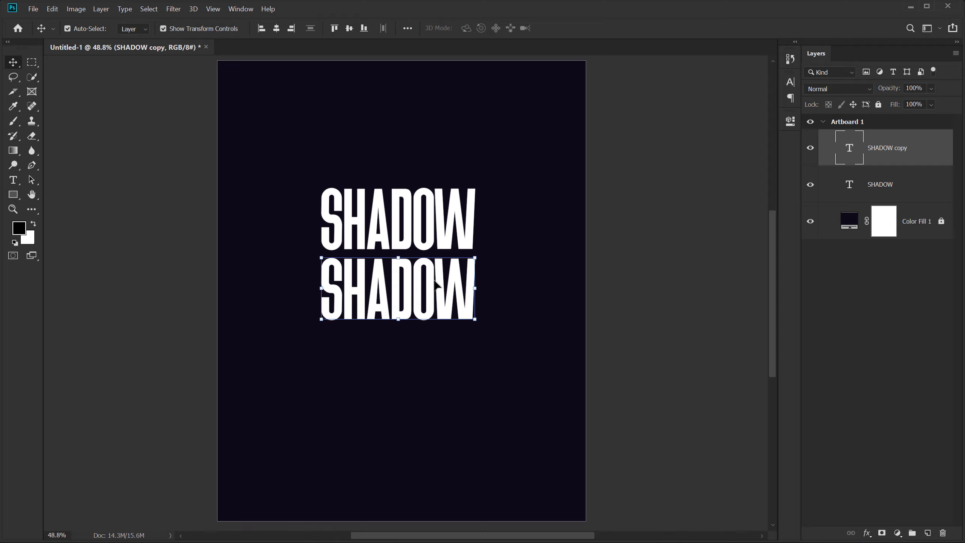
drag(885, 154, 881, 201)
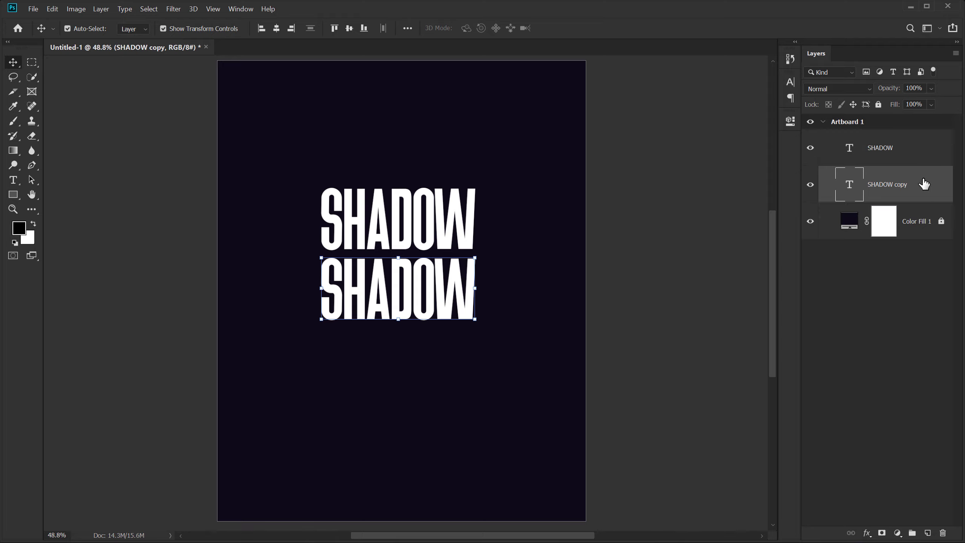
drag(404, 293, 401, 285)
key(Down)
key(Down)
key(Down)
key(Down)
key(Down)
key(Down)
key(Down)
key(Down)
key(Down)
key(Down)
key(Down)
key(Down)
key(Down)
key(Down)
key(Down)
key(Down)
key(Down)
key(Down)
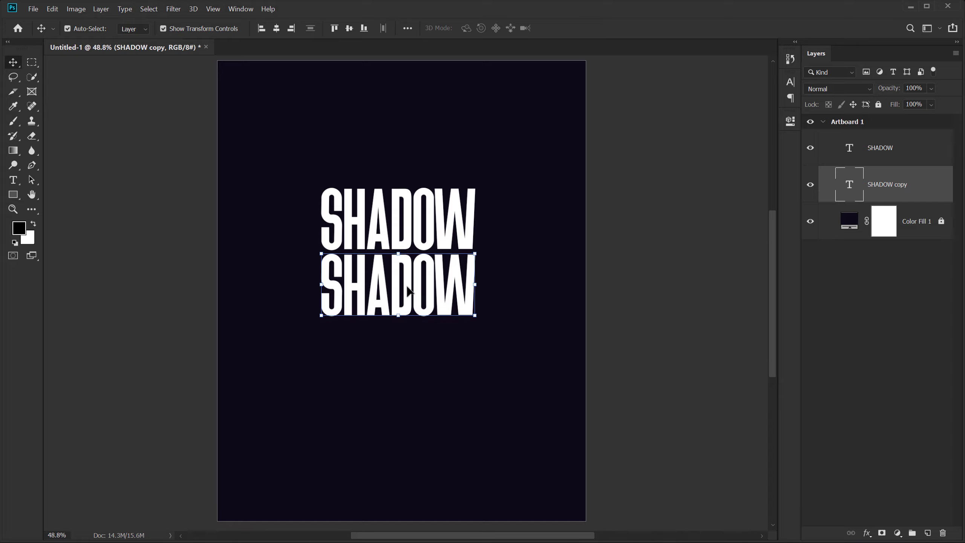
- Replace the wording of the lower text line with "EFFECT"
double_click(401, 295)
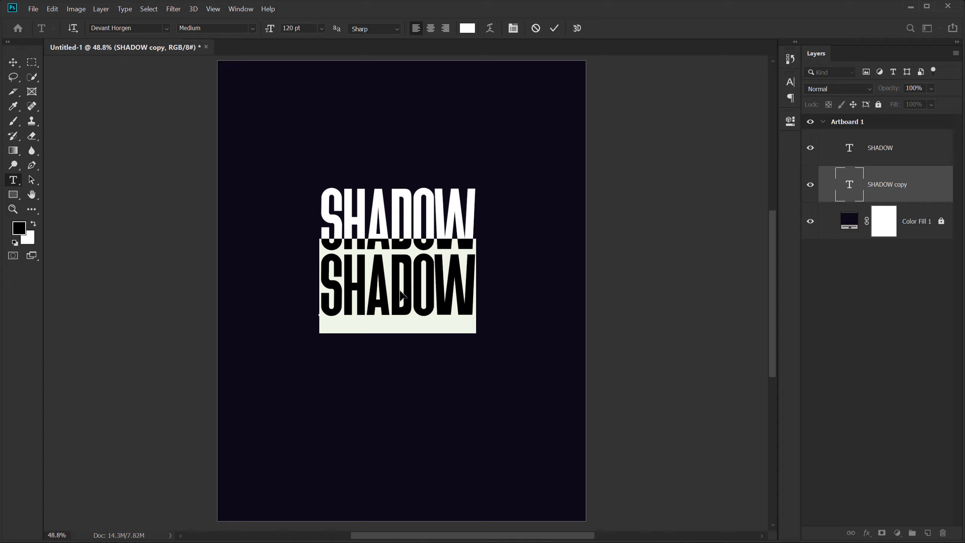
text(EFFECT)
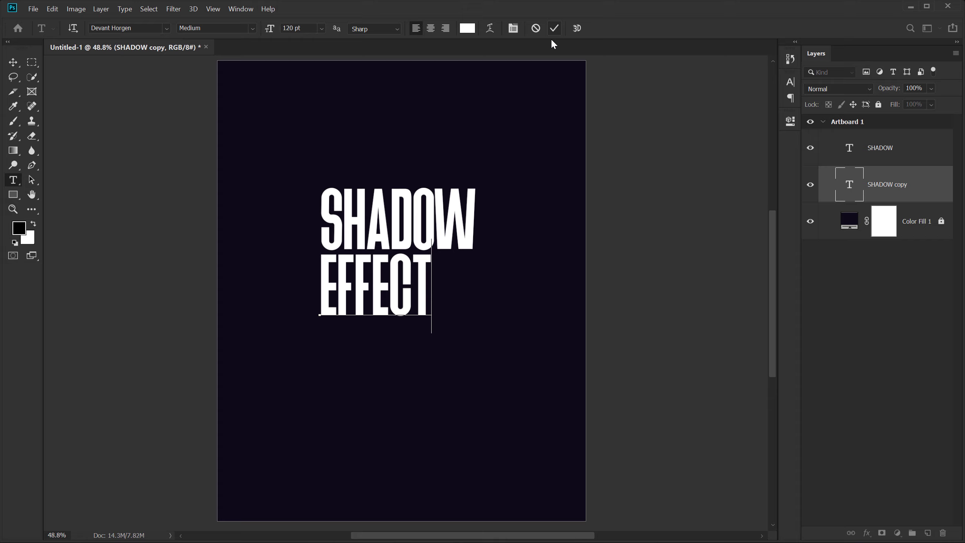
click(555, 28)
- Show the rulers and place vertical guides at the left and right edges of the word SHADOW
key(ctrl+r)
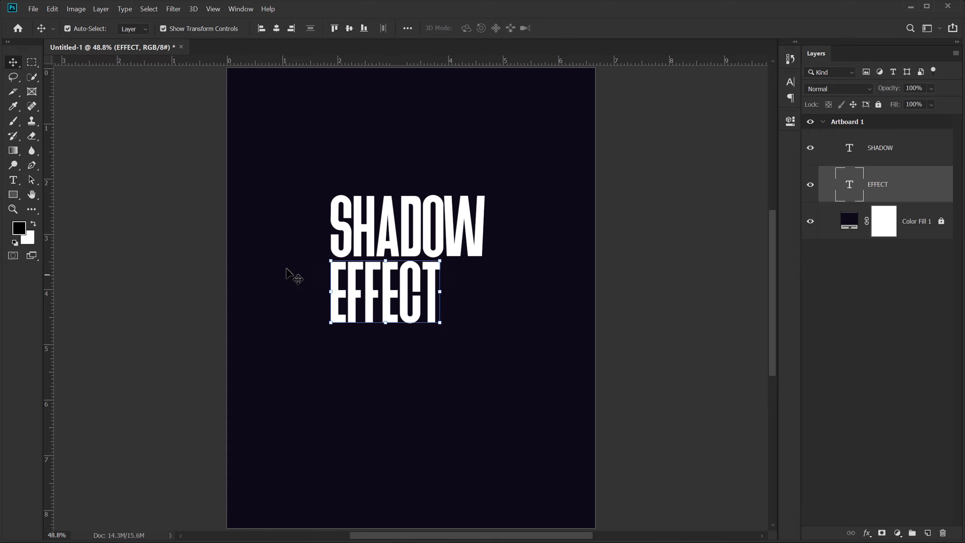
drag(60, 266, 331, 277)
drag(49, 249, 528, 280)
- Scale the EFFECT text to 139.70% so it spans the two guides below SHADOW, and hide the rulers and guides
scroll(396, 322, up, 5)
drag(457, 272, 455, 292)
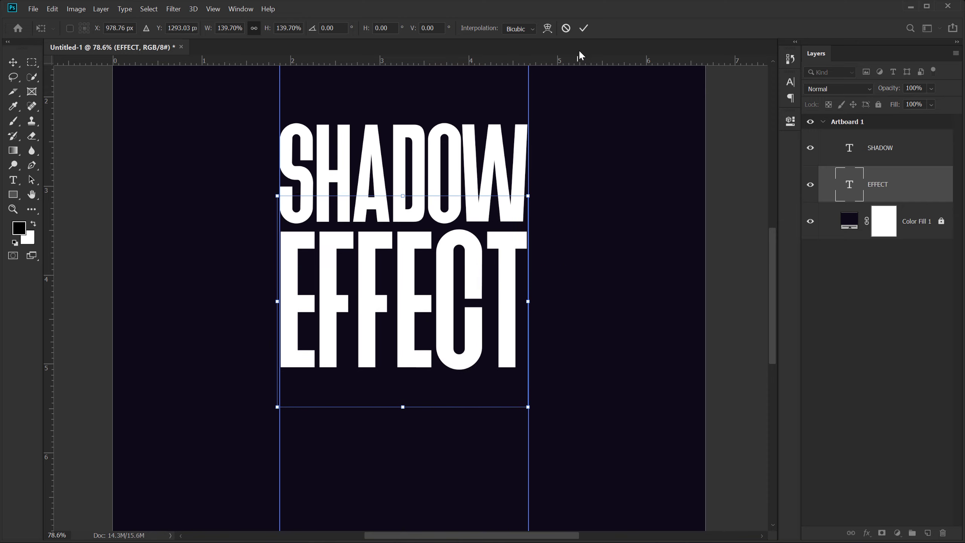
click(584, 28)
key(ctrl+r)
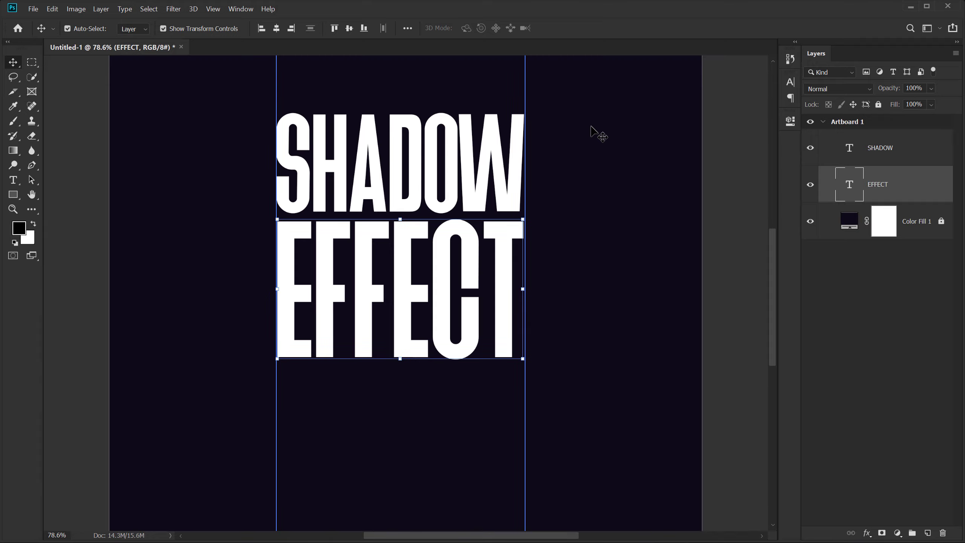
ctrl+click(347, 251)
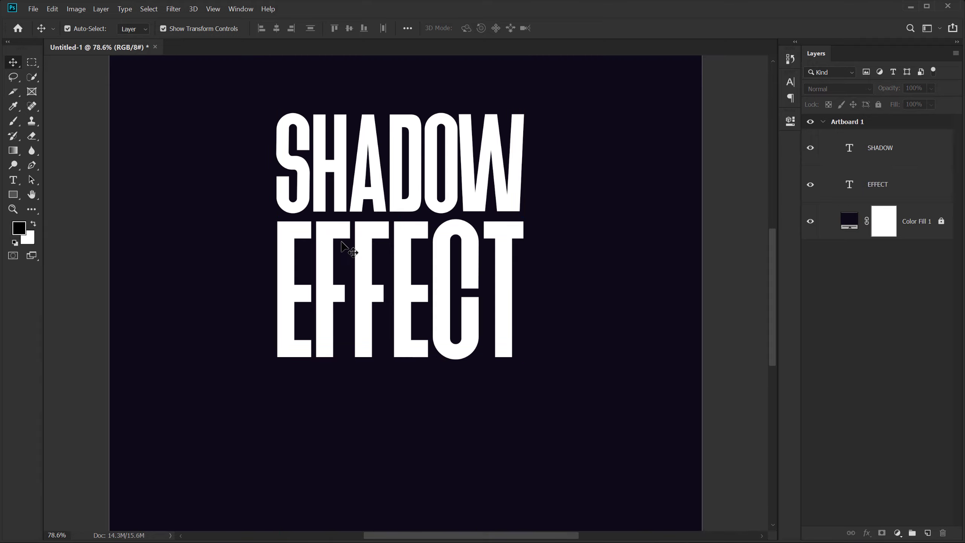
- Move the SHADOW and EFFECT text lines together slightly right and down to centre them horizontally on the artboard
scroll(355, 250, down, 5)
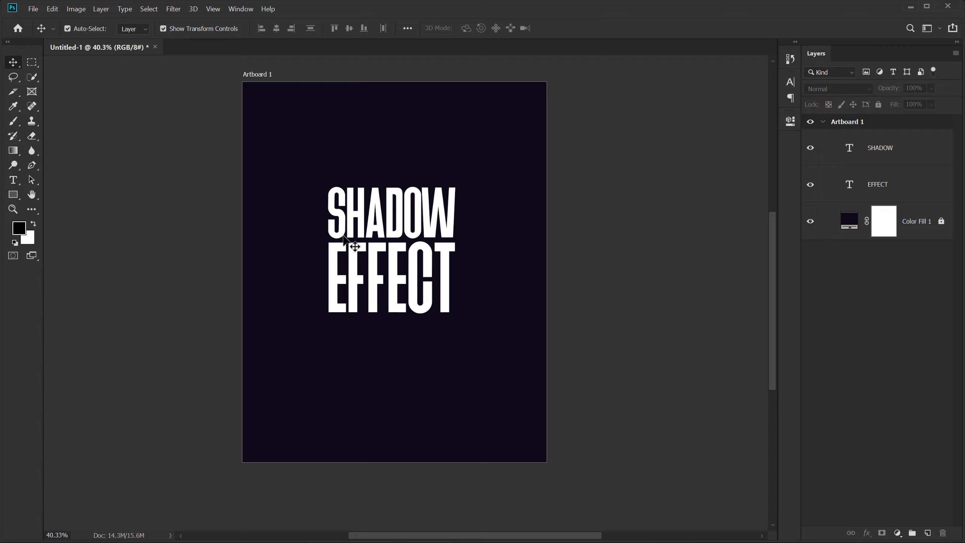
scroll(391, 226, up, 5)
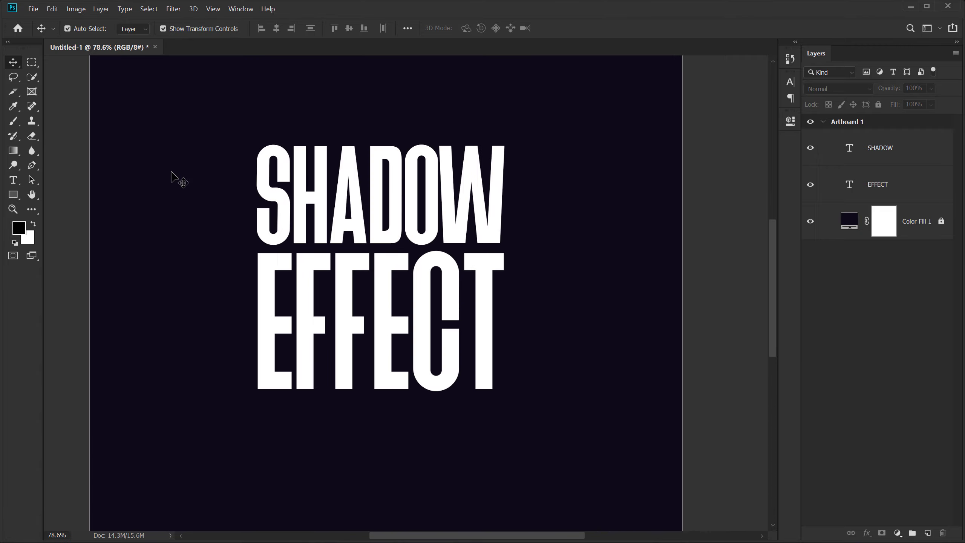
drag(172, 177, 384, 287)
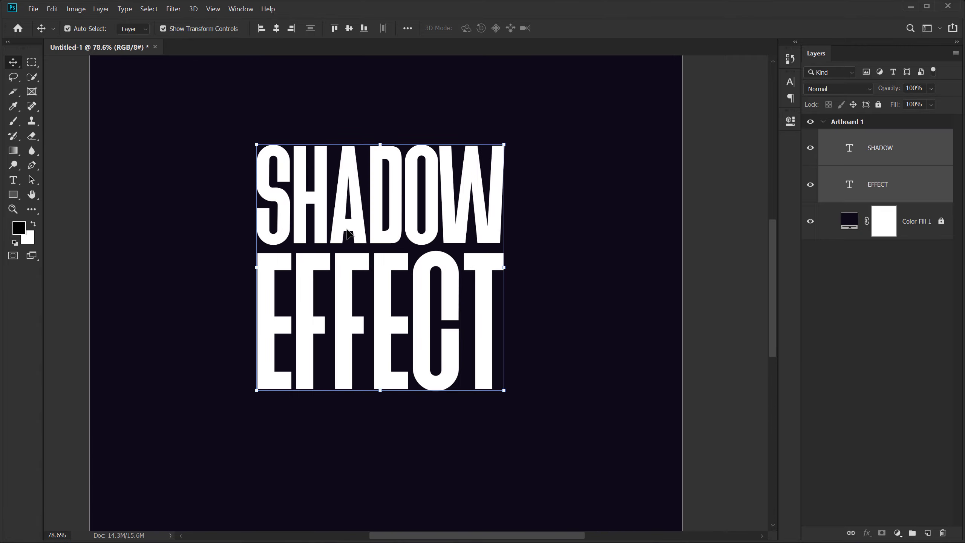
drag(378, 225, 400, 239)
click(599, 225)
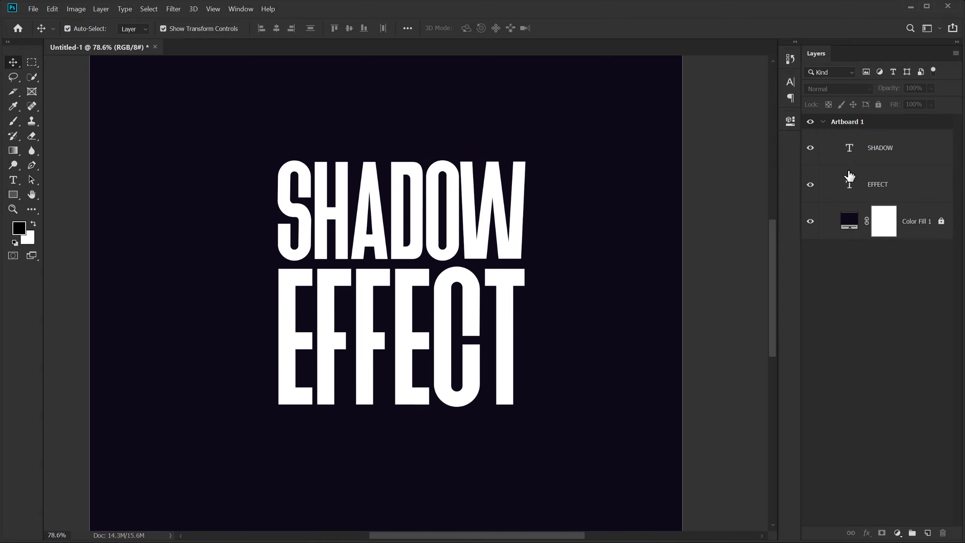
- Add a Drop Shadow layer style to the SHADOW text, keeping the text visible beside its settings
click(875, 155)
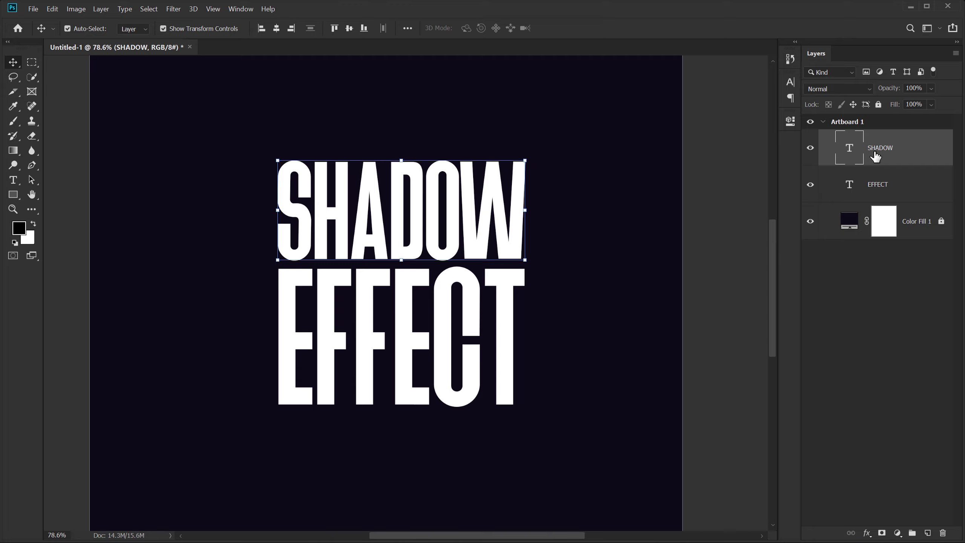
click(868, 534)
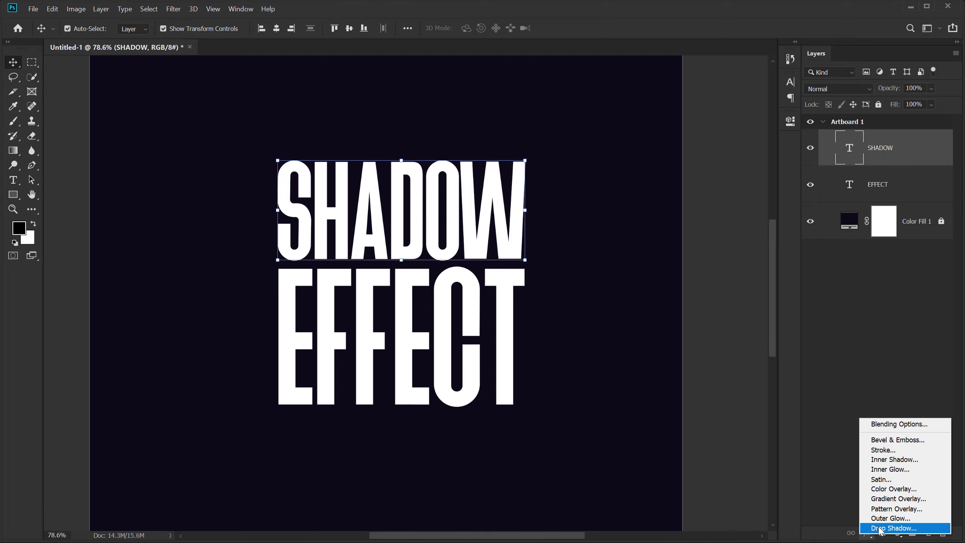
click(880, 528)
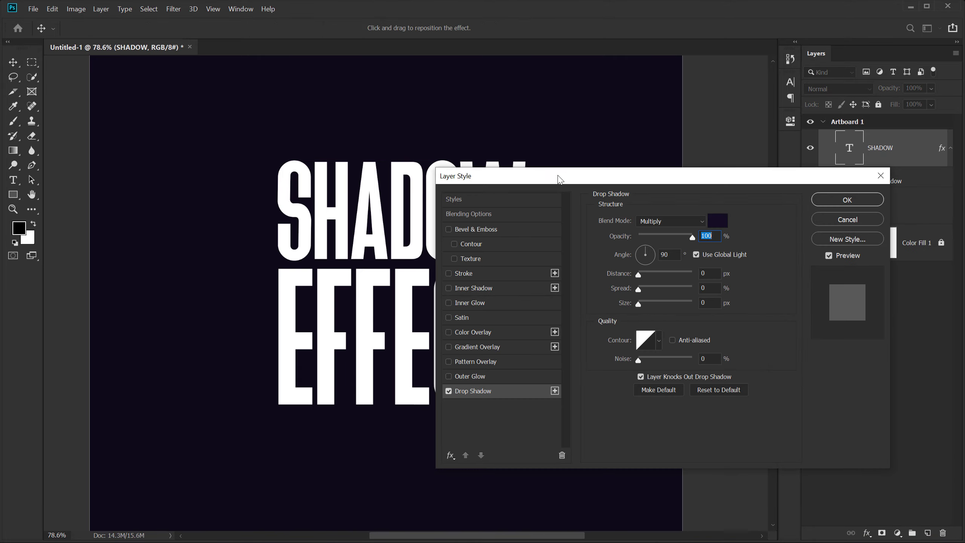
drag(560, 179, 641, 174)
drag(438, 233, 313, 233)
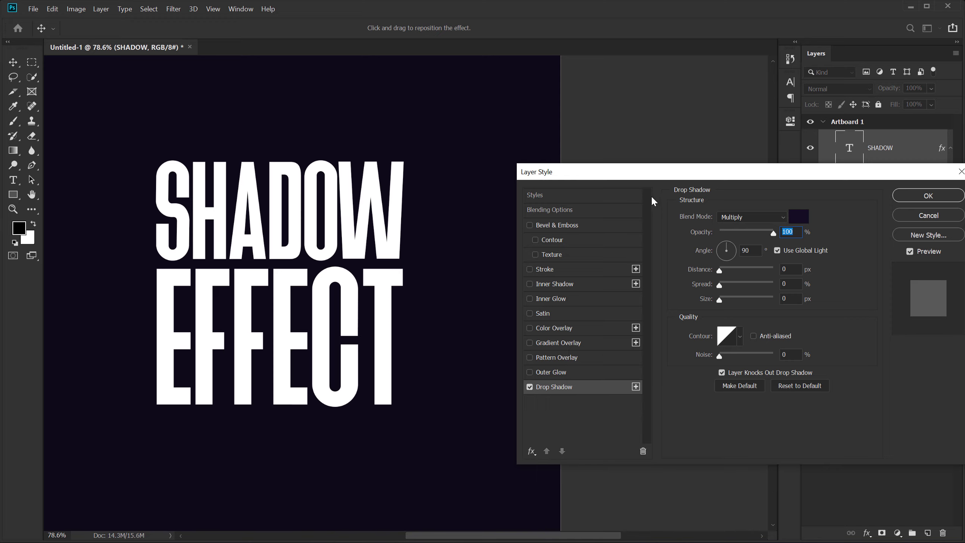
drag(653, 172, 601, 153)
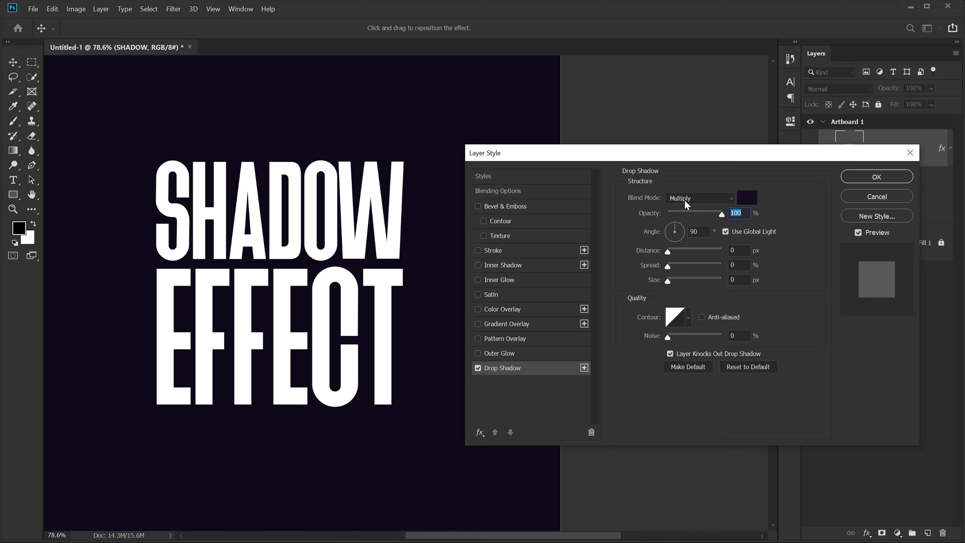
- Set the drop shadow's colour to black, 000000, and its distance to 49 px
click(747, 197)
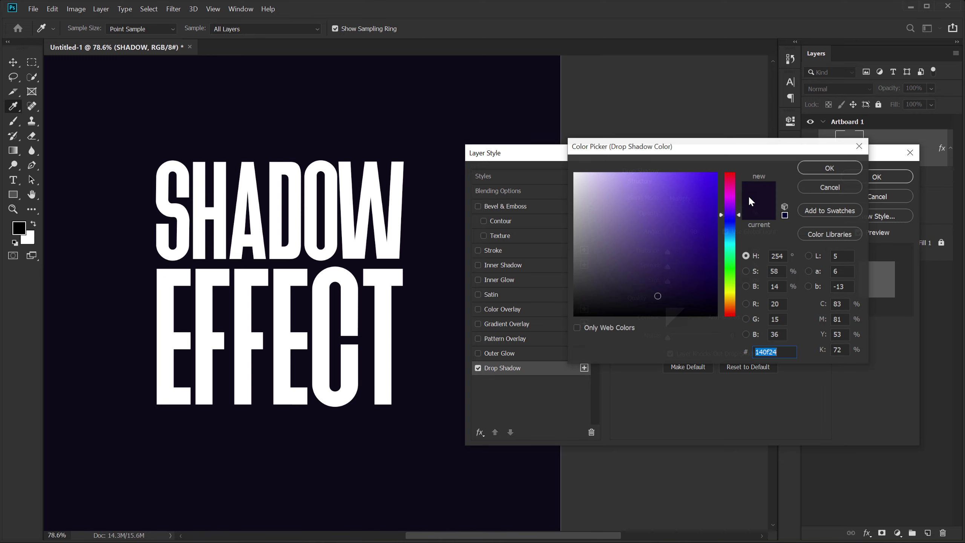
text(000000)
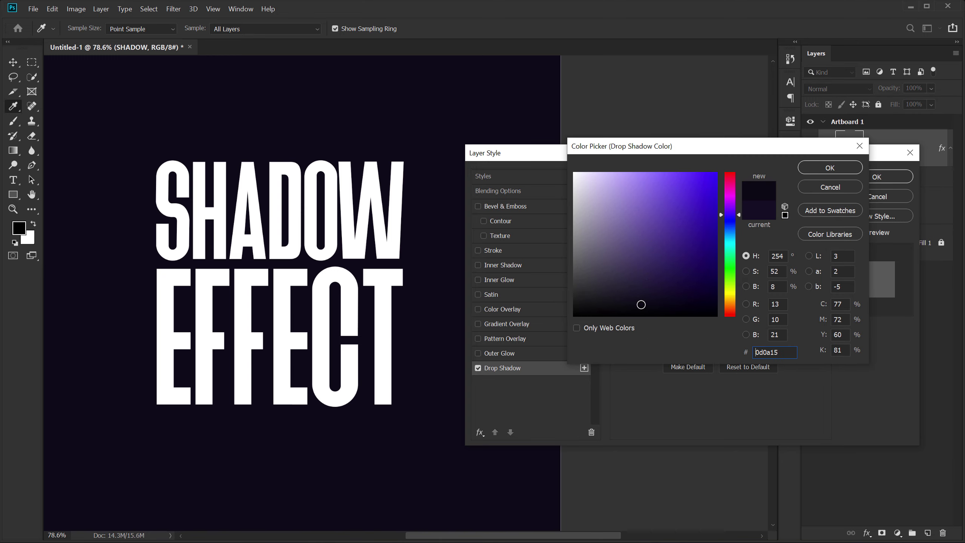
click(838, 166)
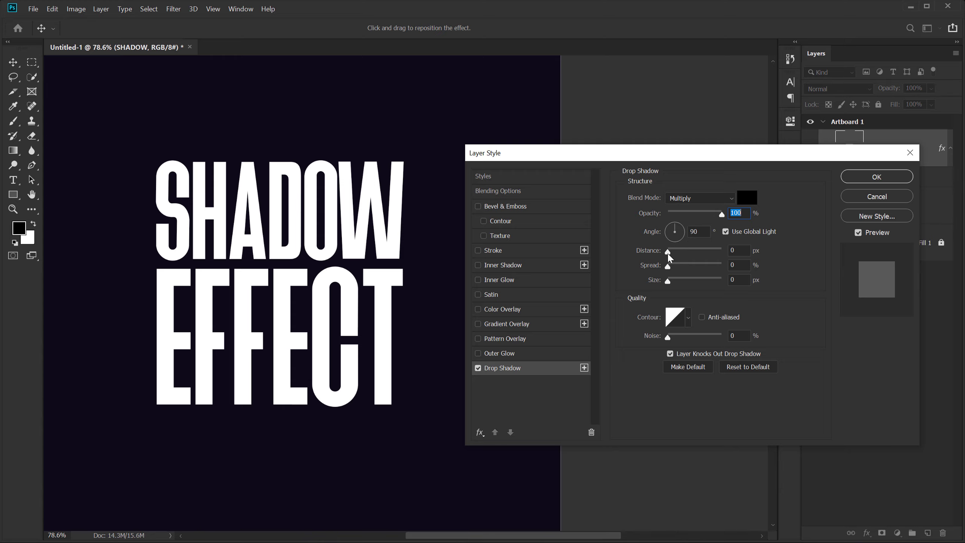
drag(669, 254, 695, 254)
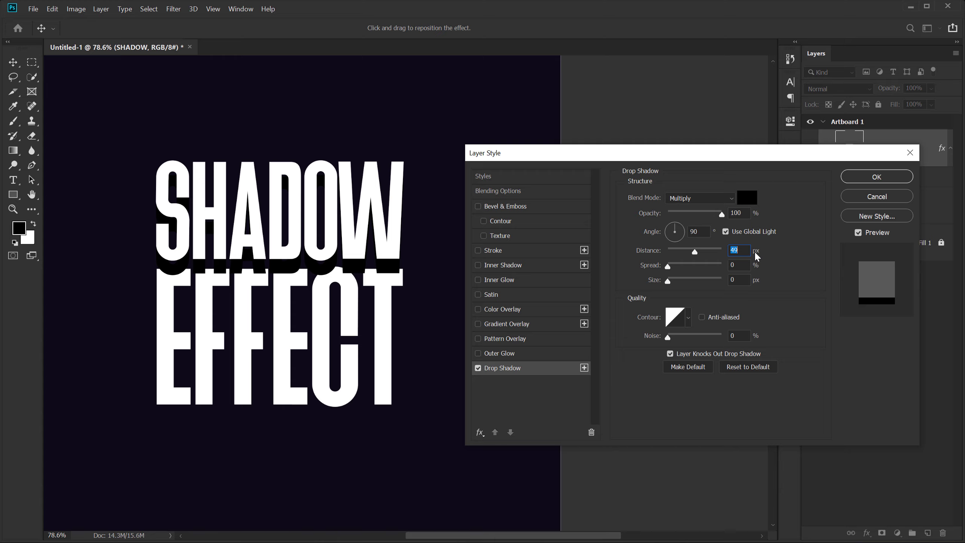
- Set the black drop shadow's distance to 50 px and its size to 65 px
text(50)
drag(666, 282, 685, 285)
drag(688, 287, 686, 288)
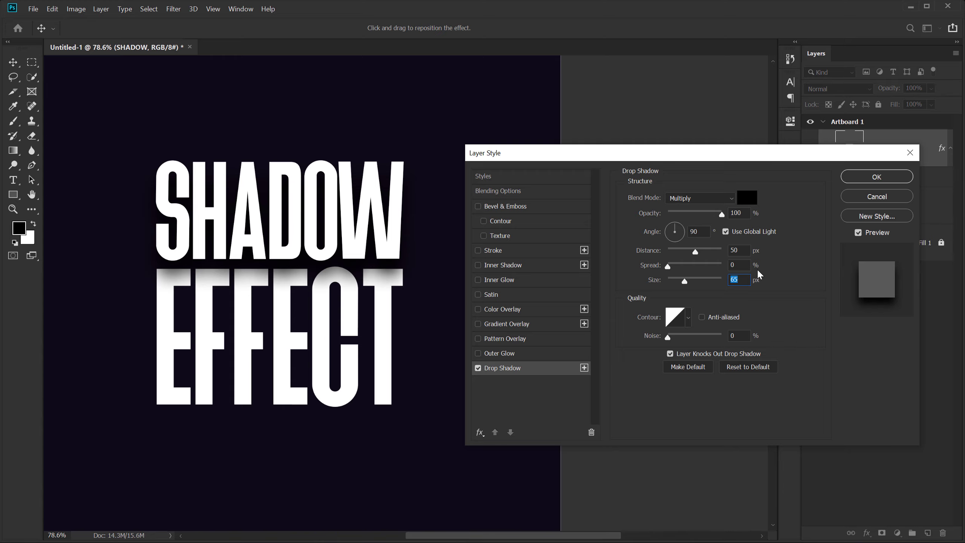
click(744, 265)
- Add a second drop shadow to the SHADOW text in dark purple, 2c203c, with a size of 73 px
click(584, 368)
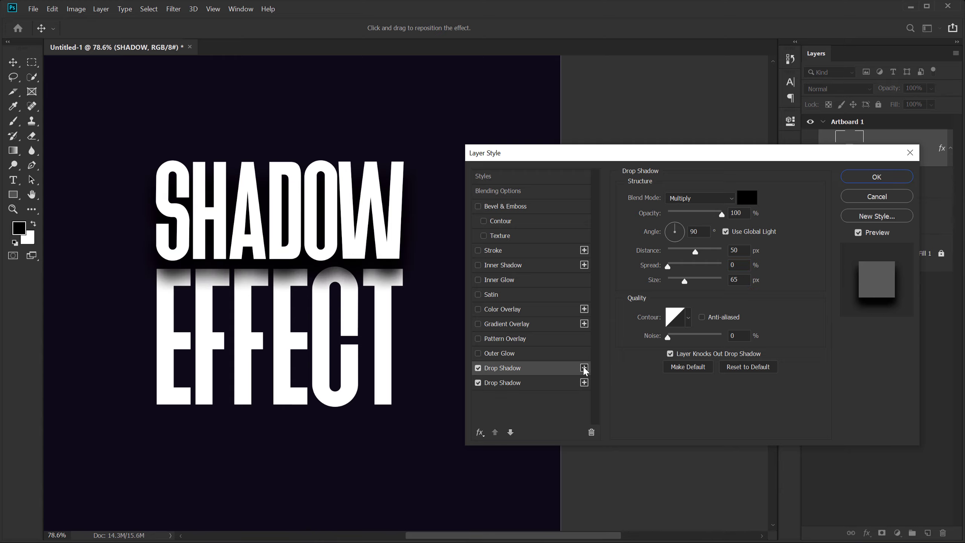
click(519, 384)
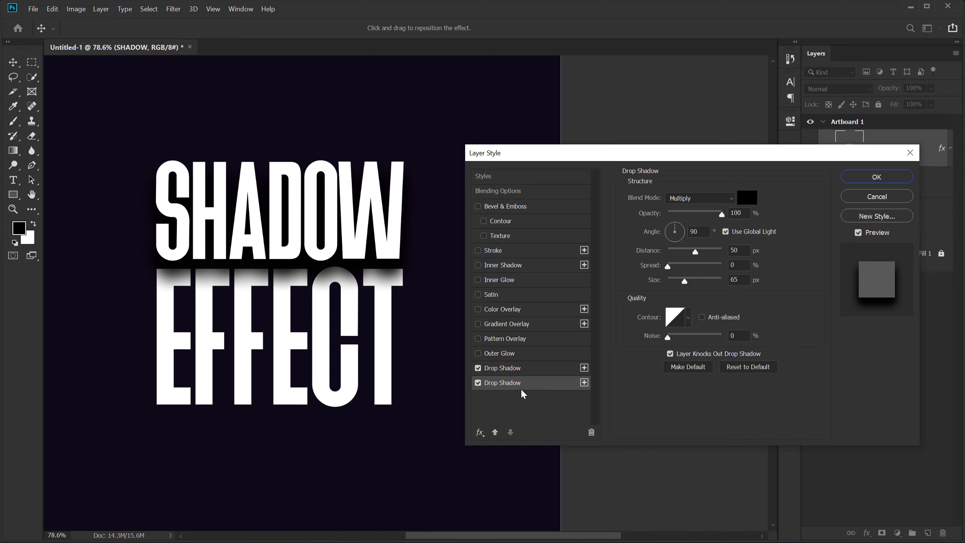
click(747, 197)
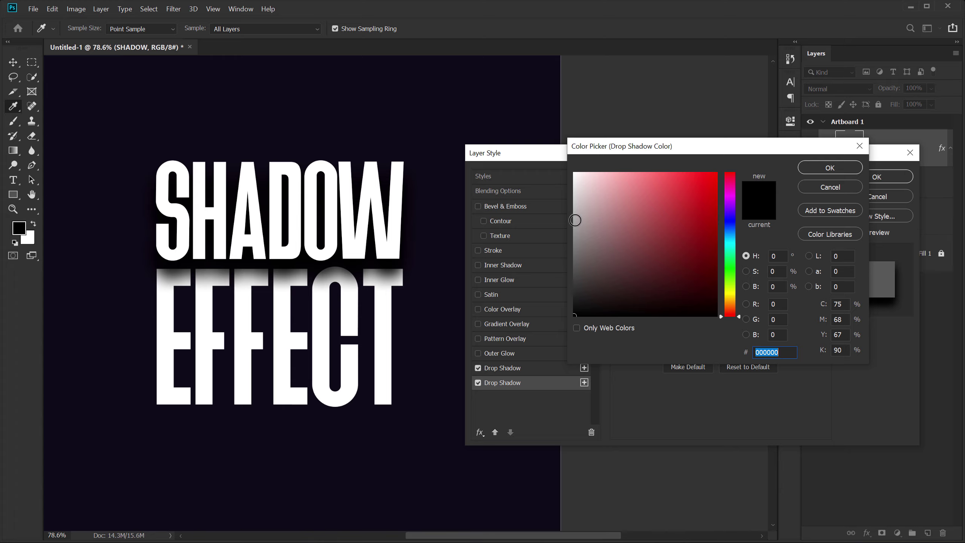
click(418, 121)
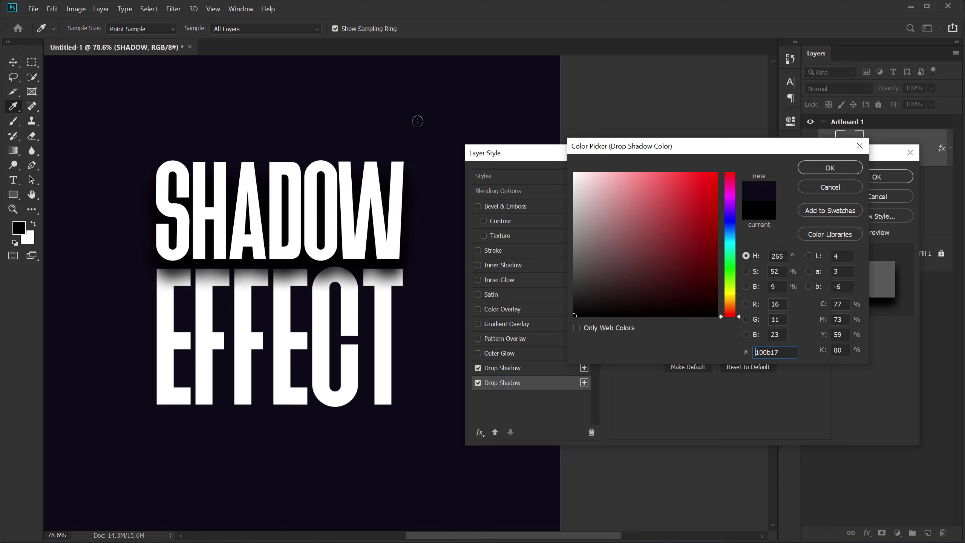
mouse_move(645, 295)
mouse_down()
mouse_move(646, 287)
mouse_move(601, 311)
mouse_move(639, 281)
mouse_move(687, 284)
mouse_up()
click(830, 168)
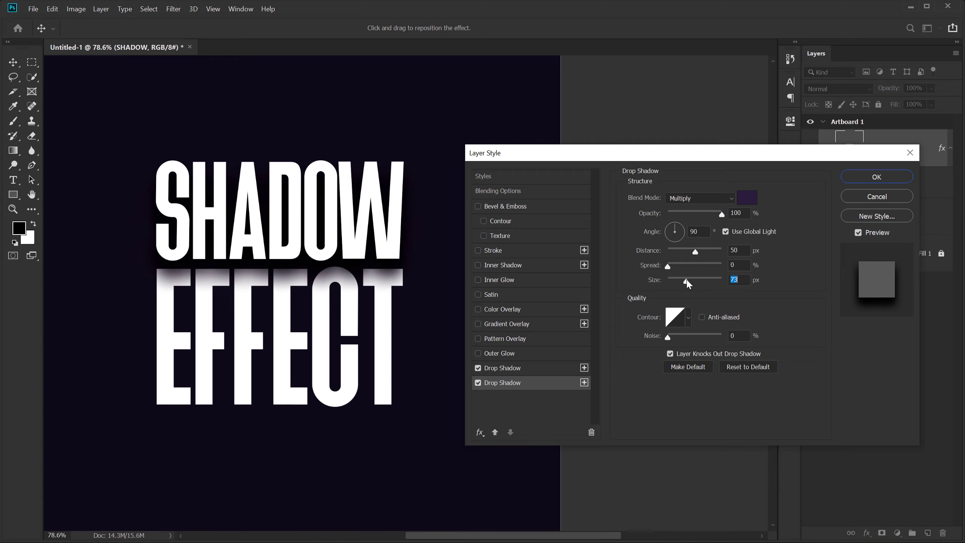
- Lower the black drop shadow's opacity to 27% and set the purple drop shadow's blend mode to Normal
click(507, 367)
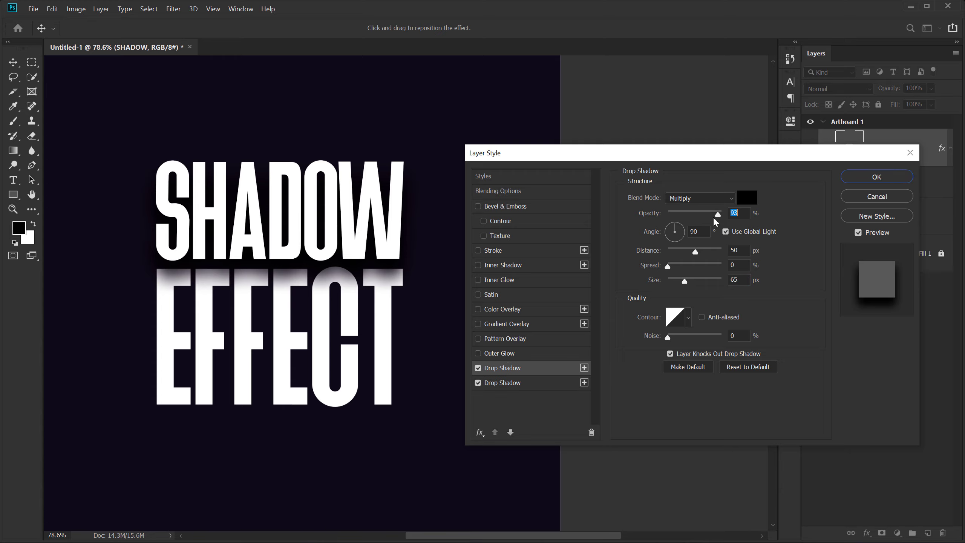
drag(714, 216, 682, 223)
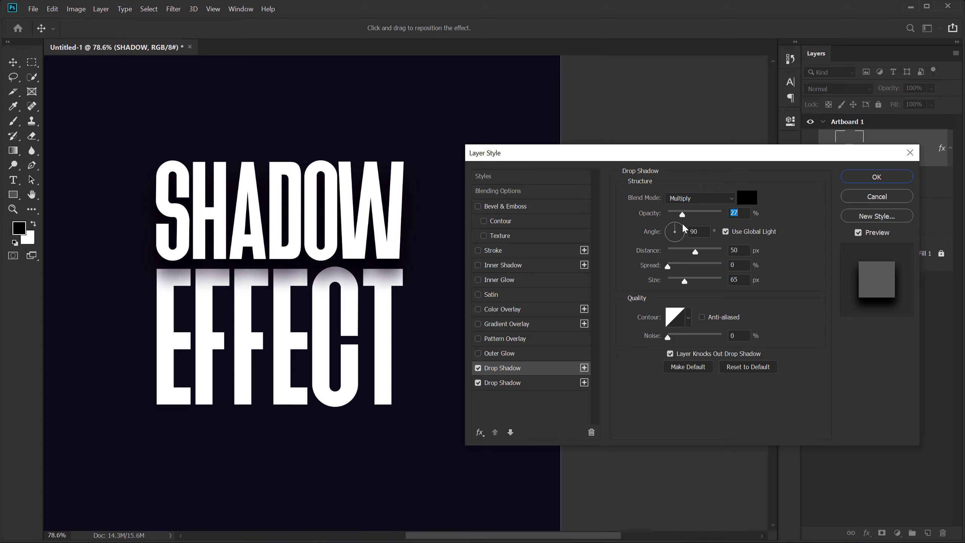
click(501, 383)
click(681, 199)
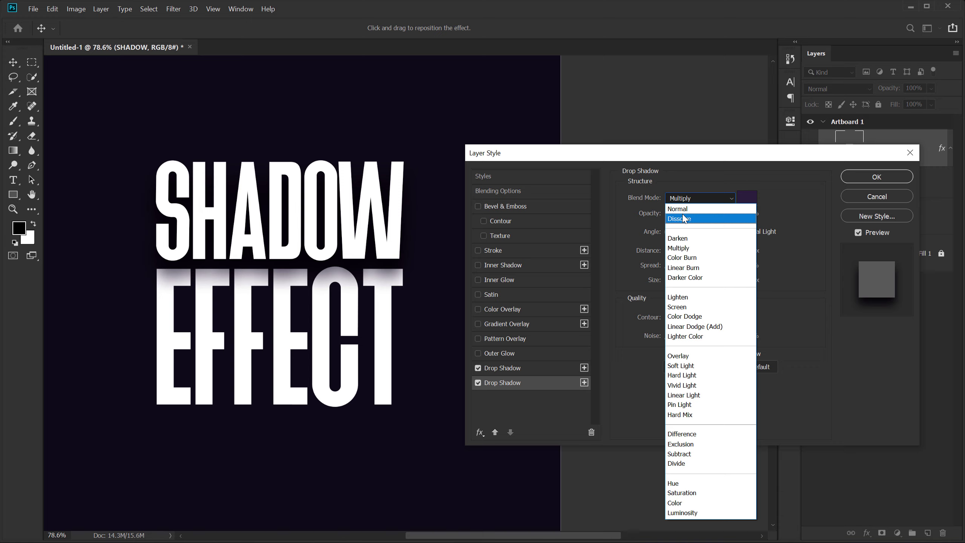
click(683, 208)
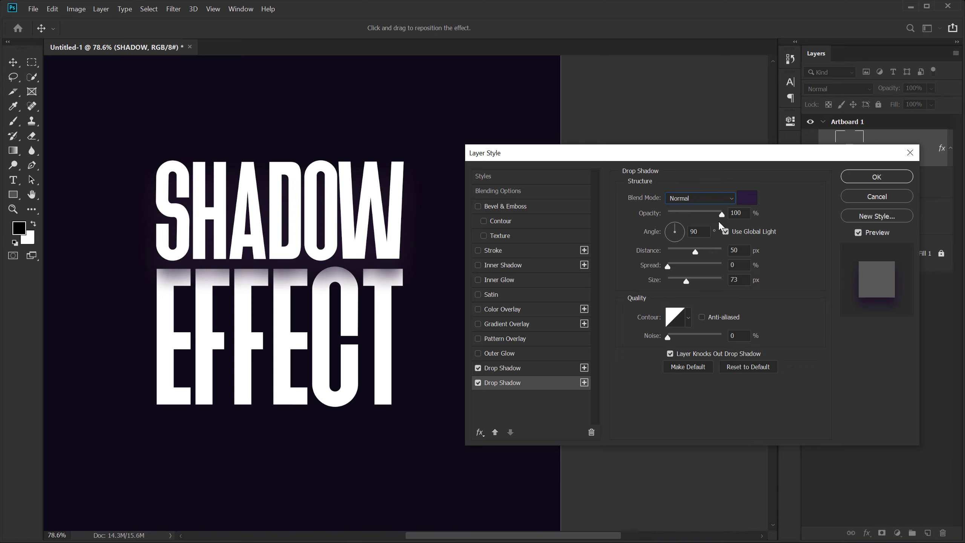
- Raise the black drop shadow's opacity to about 70%
click(502, 366)
click(682, 214)
drag(686, 216, 709, 214)
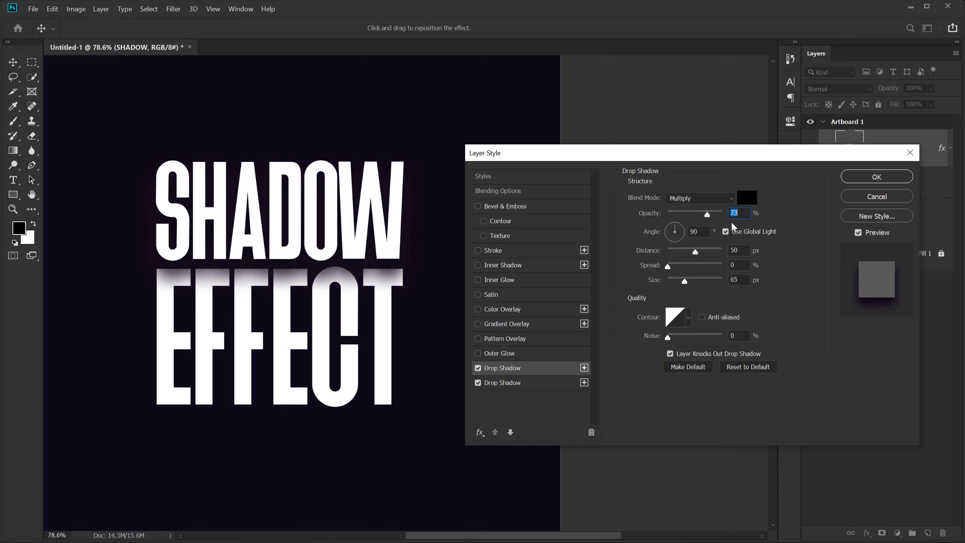
key(Down)
key(Down)
key(Down)
- Change the second drop shadow's colour to a deeper purple, 230b38, and apply the layer style
click(513, 382)
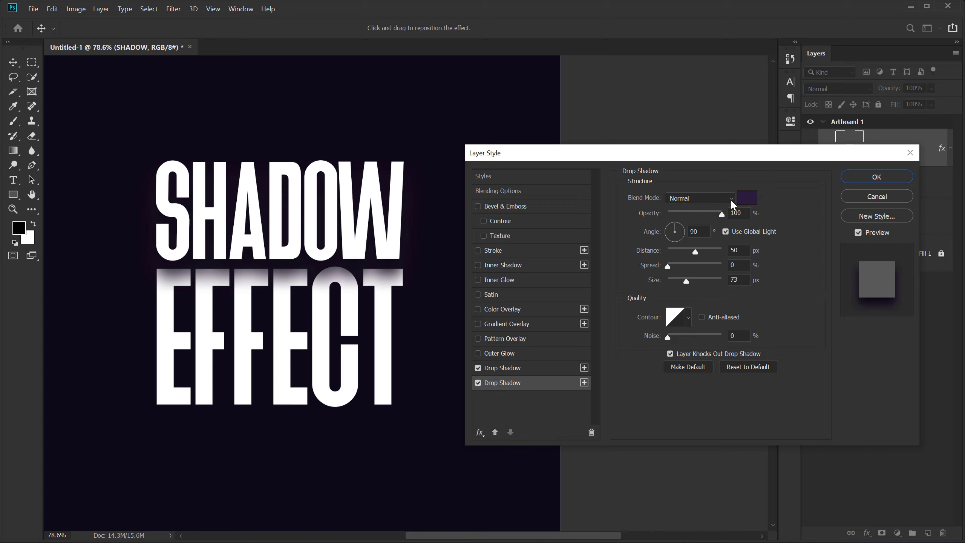
click(743, 200)
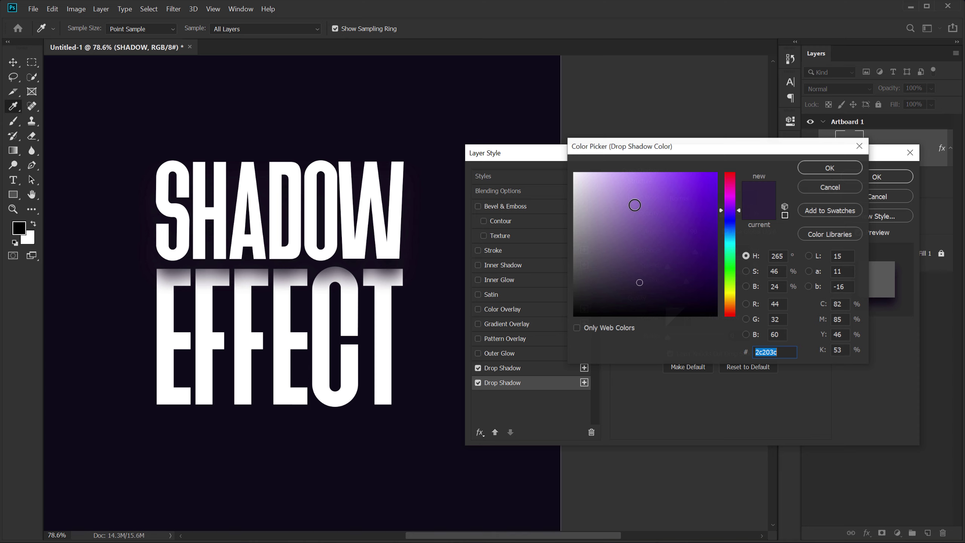
drag(738, 245, 738, 300)
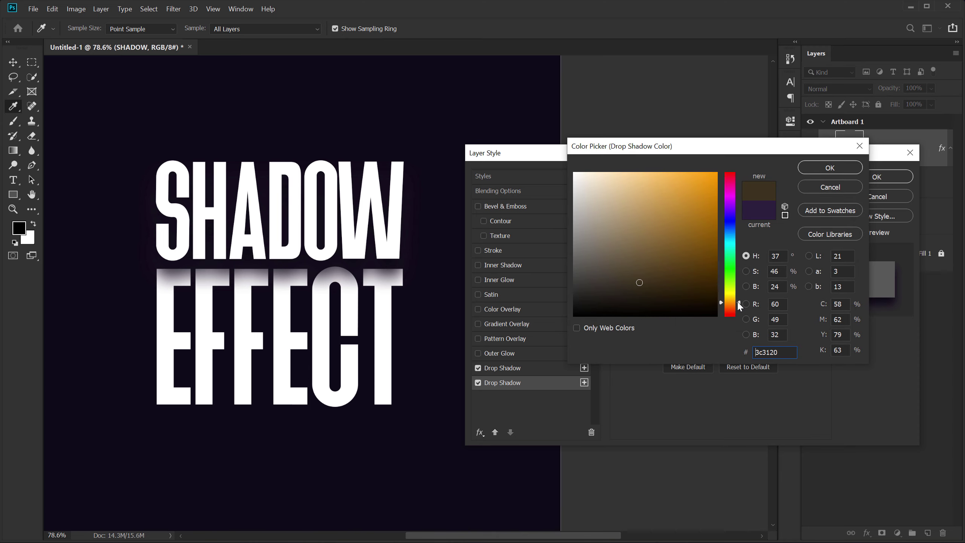
mouse_move(682, 280)
mouse_down()
mouse_move(713, 272)
mouse_move(704, 266)
mouse_up()
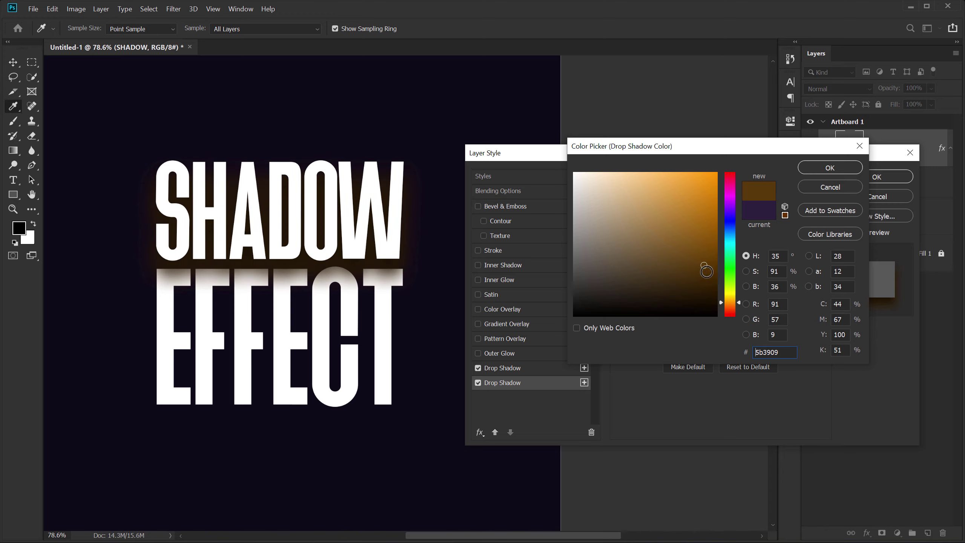
drag(692, 281, 689, 285)
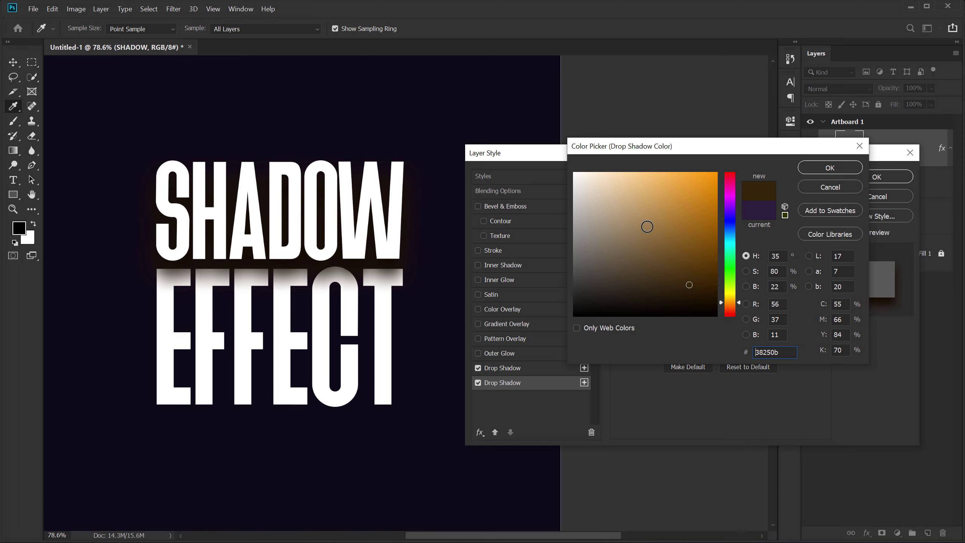
drag(730, 213, 731, 208)
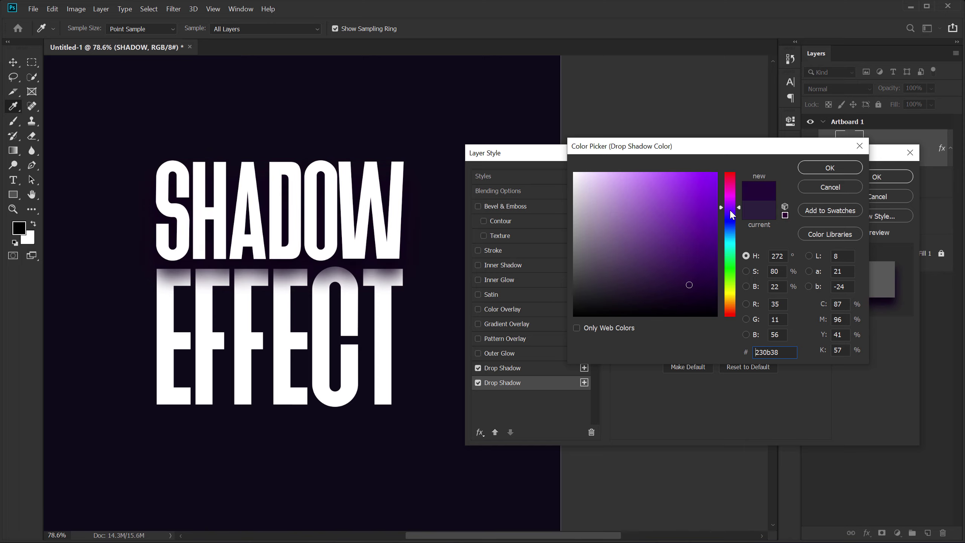
click(839, 166)
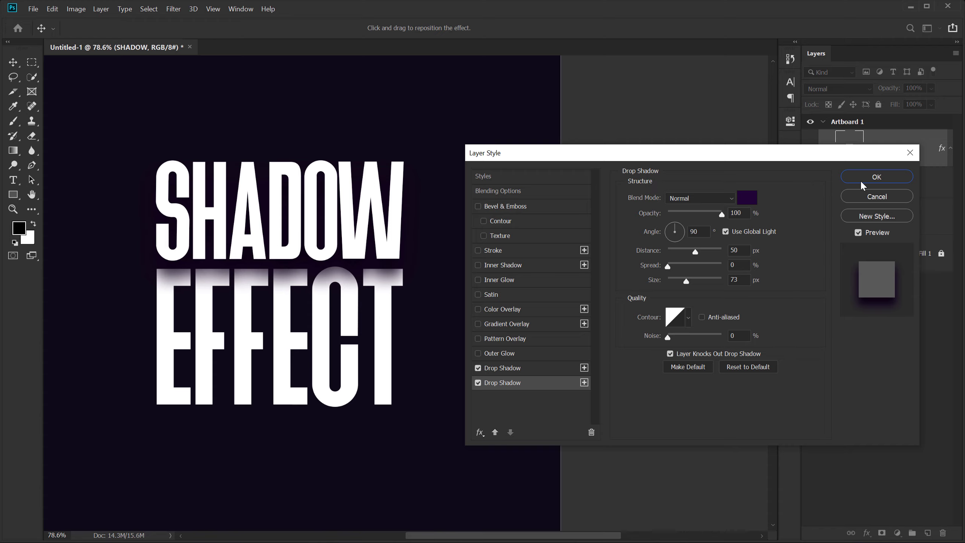
click(863, 178)
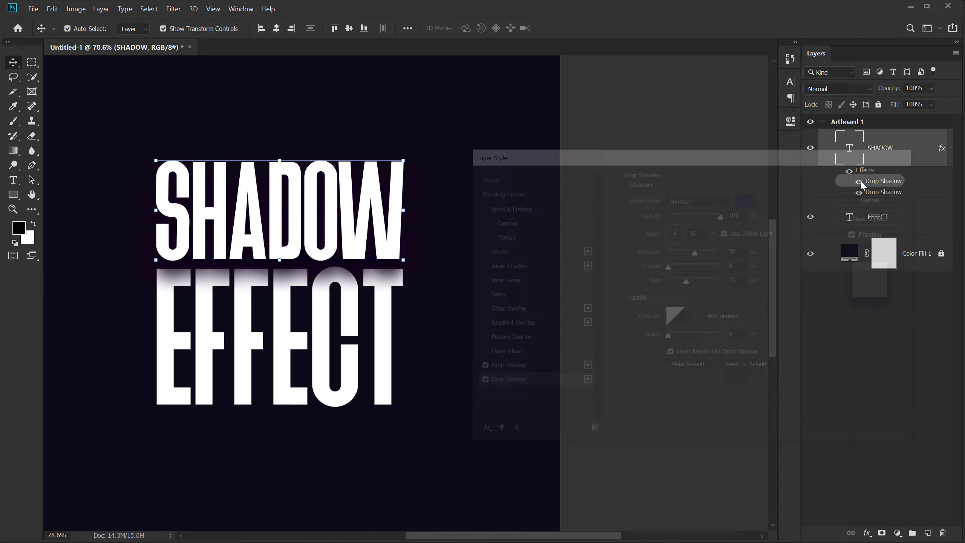
- Move the EFFECT text slightly up, closer to the SHADOW text, and deselect it
click(288, 316)
drag(289, 316, 286, 313)
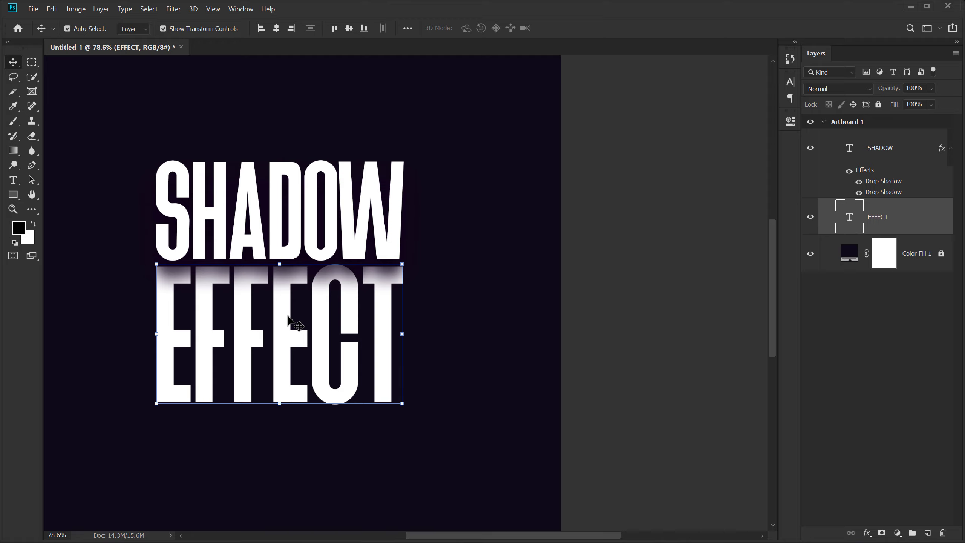
click(497, 252)
scroll(414, 269, down, 3)
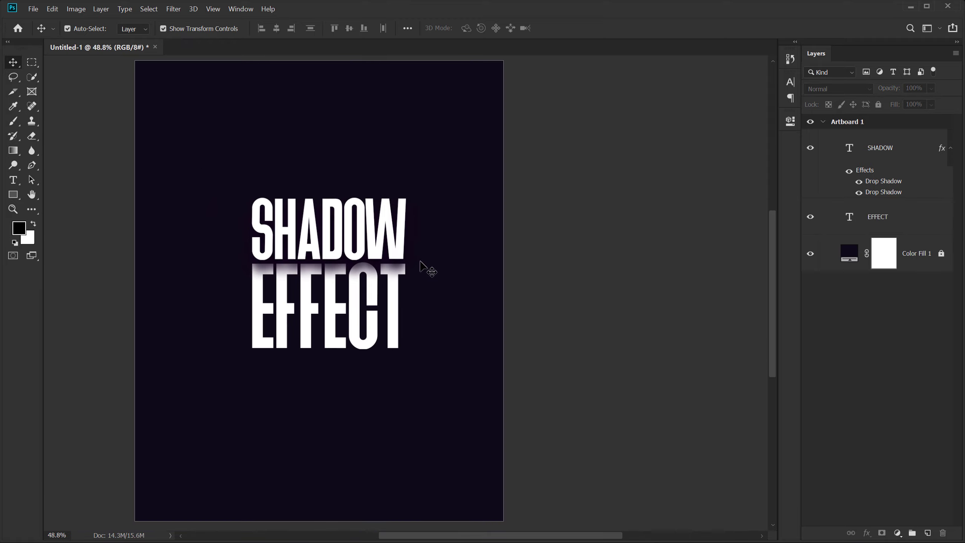
drag(424, 269, 500, 271)
scroll(437, 302, up, 2)
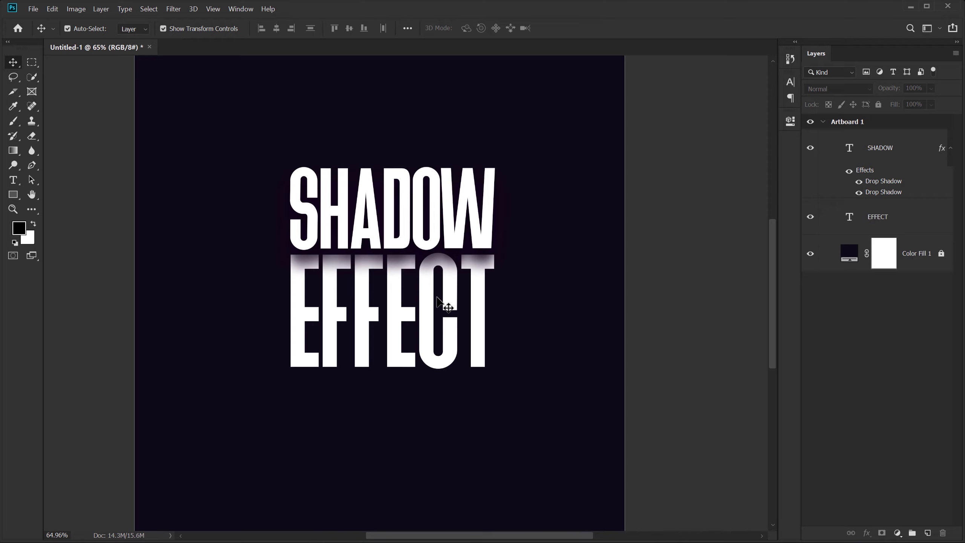
- Copy the layer style of the SHADOW text layer
click(874, 152)
right_click(876, 153)
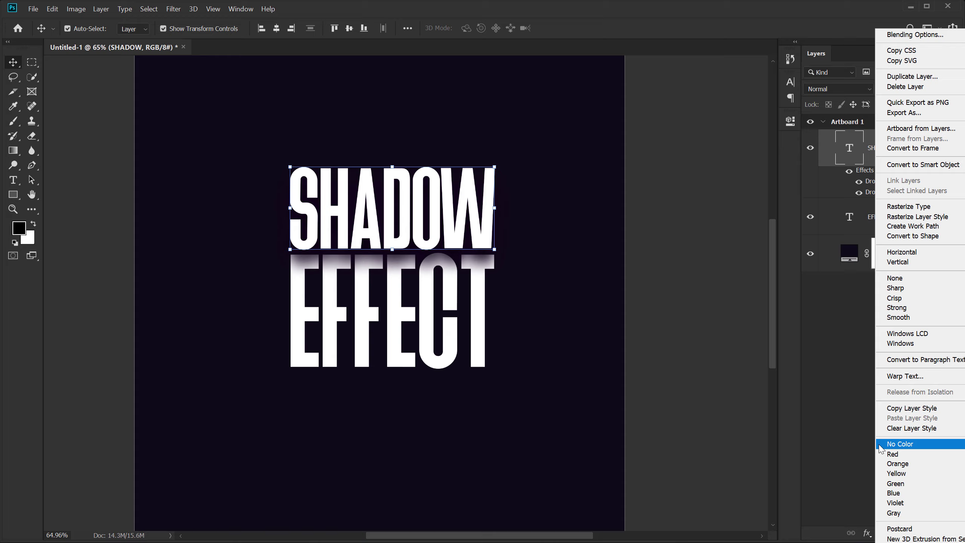
click(891, 409)
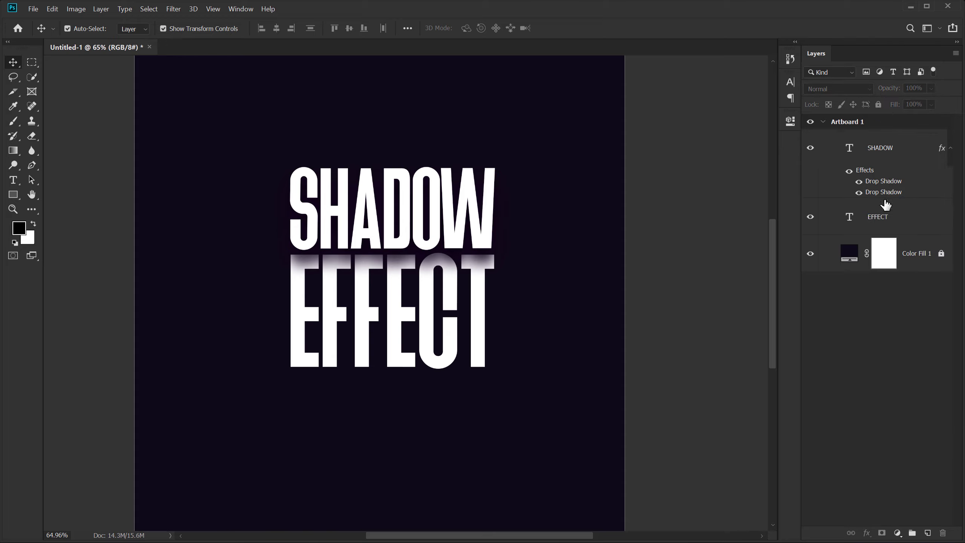
- Duplicate the EFFECT text directly below itself on the artboard and place the copy beneath the original EFFECT in the layer stack
click(880, 217)
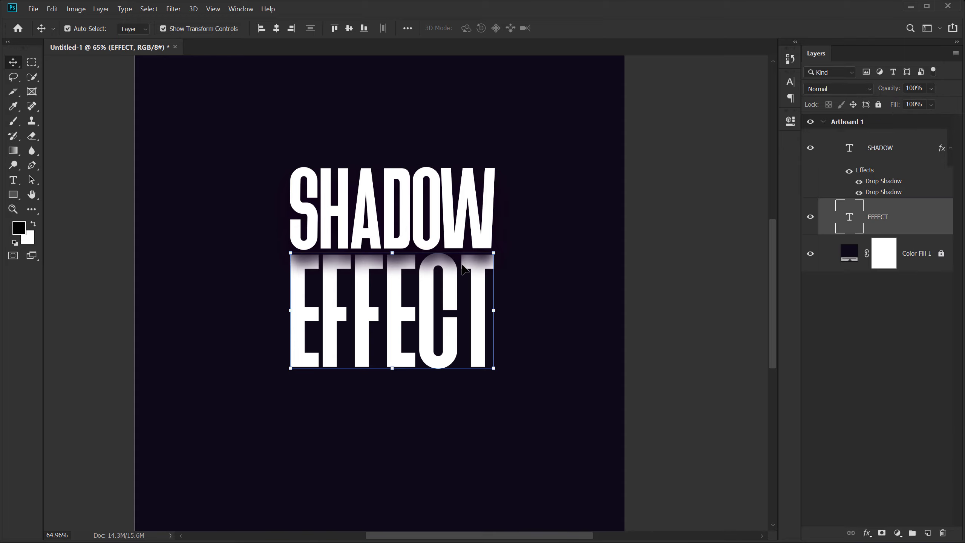
drag(392, 315, 396, 437)
drag(874, 225, 875, 250)
- Paste the copied layer style onto the original EFFECT text layer and deselect it
click(876, 227)
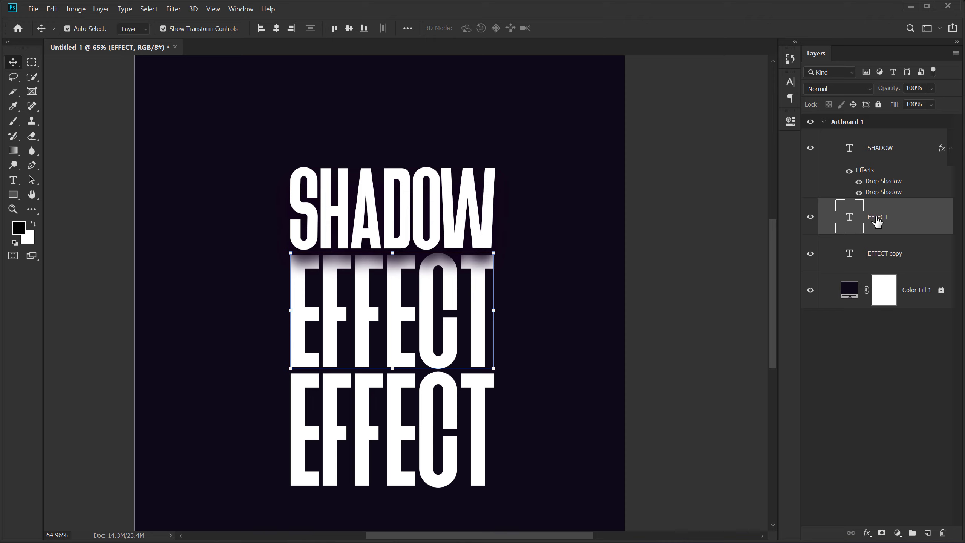
right_click(876, 220)
click(893, 417)
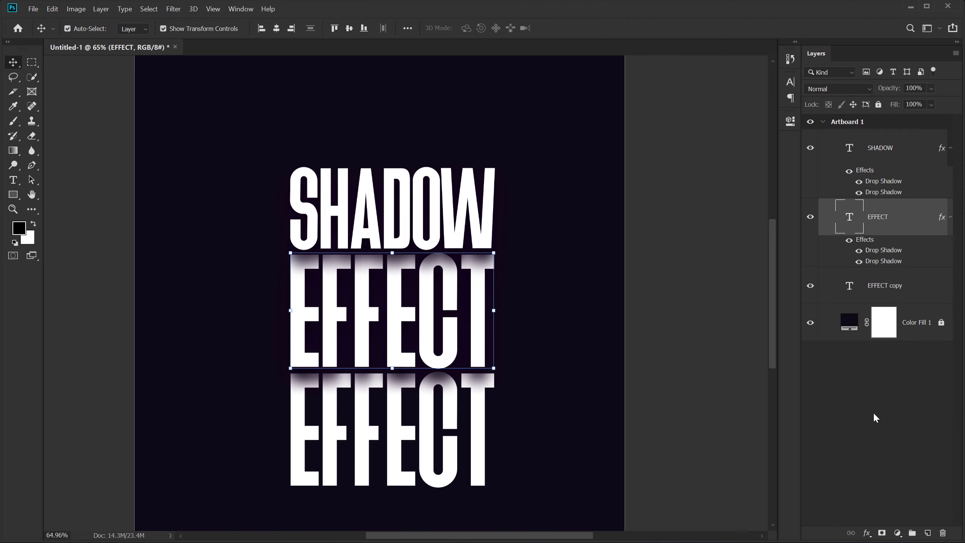
click(882, 412)
scroll(412, 286, down, 3)
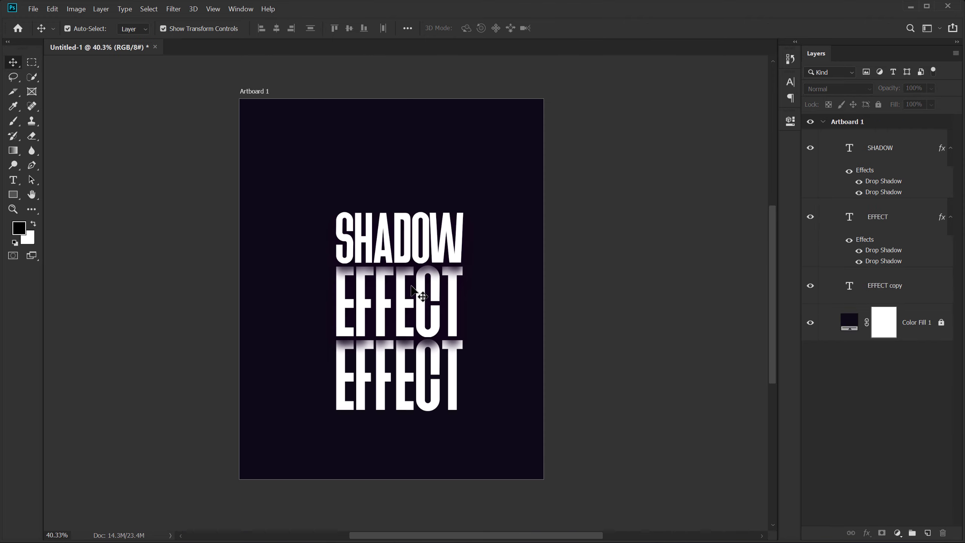
scroll(412, 323, down, 1)
scroll(411, 325, up, 3)
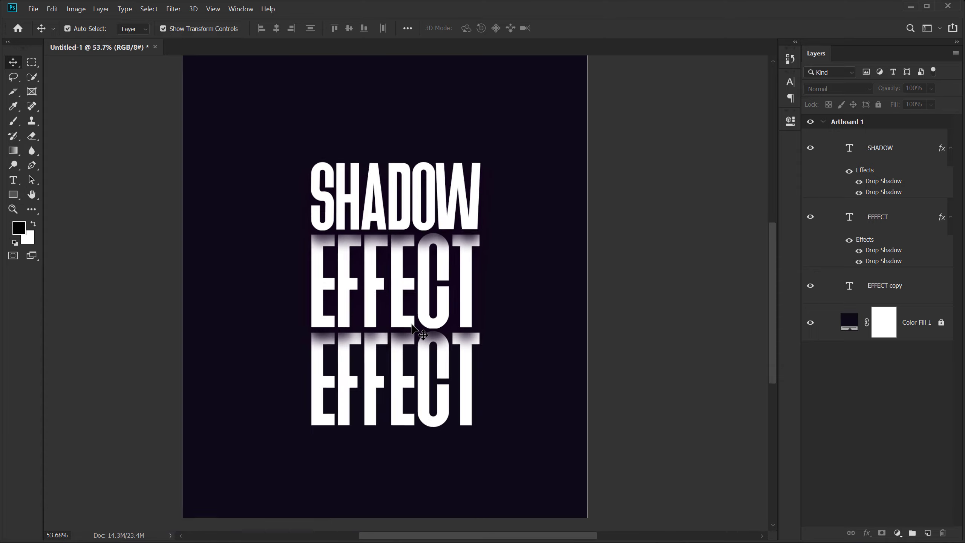
scroll(386, 293, up, 2)
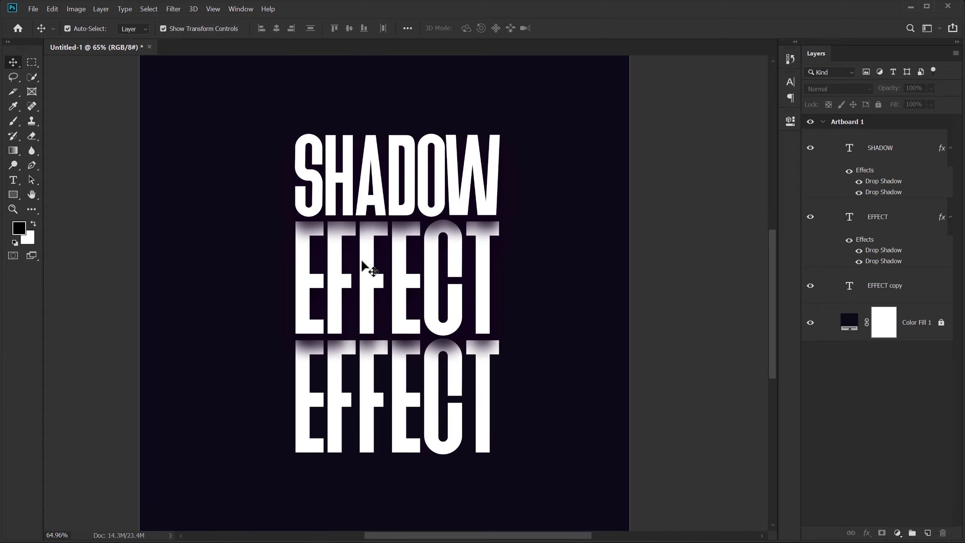